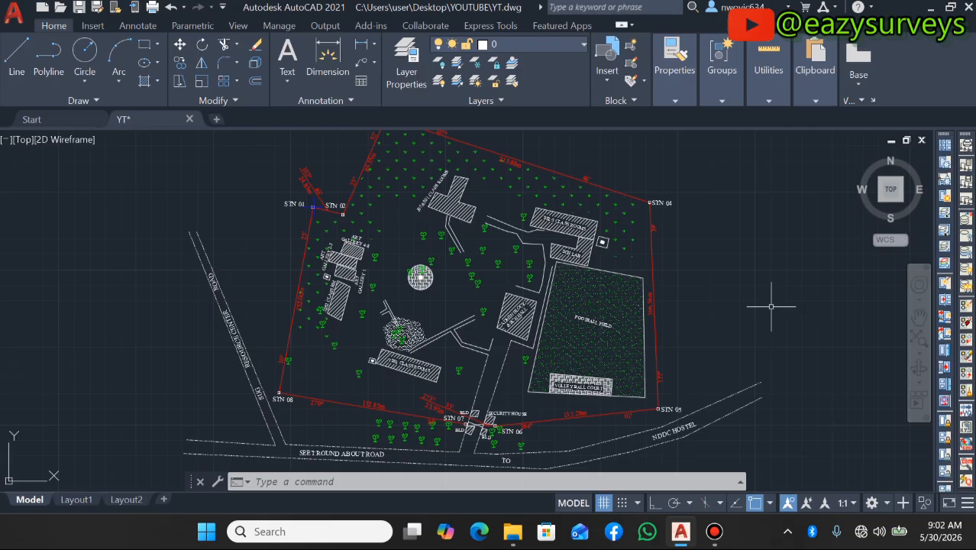
# - Examine the site plan at different zoom levels, including its buildings, boundary, vegetation and roads
pyautogui.scroll(1, 754, 330)
pyautogui.scroll(-2, 688, 399)
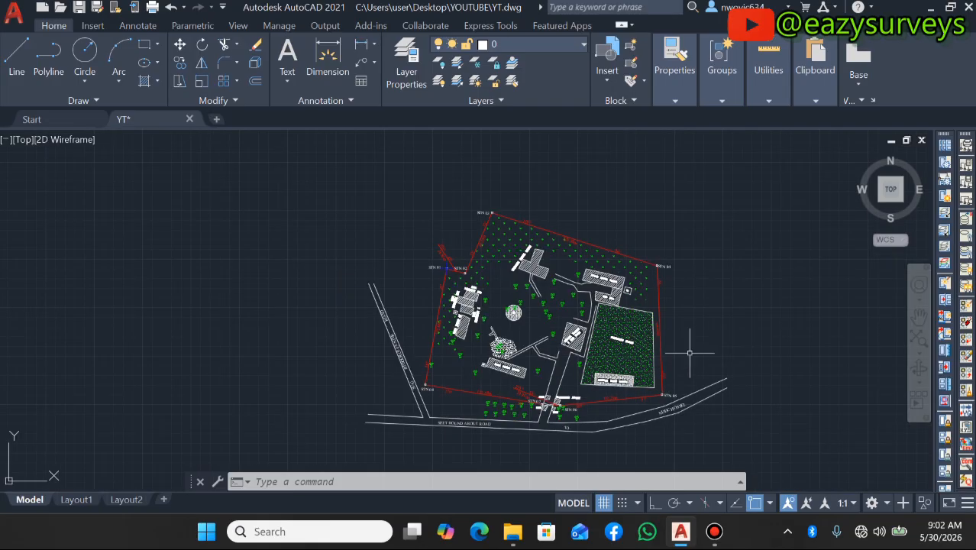
pyautogui.scroll(1, 714, 365)
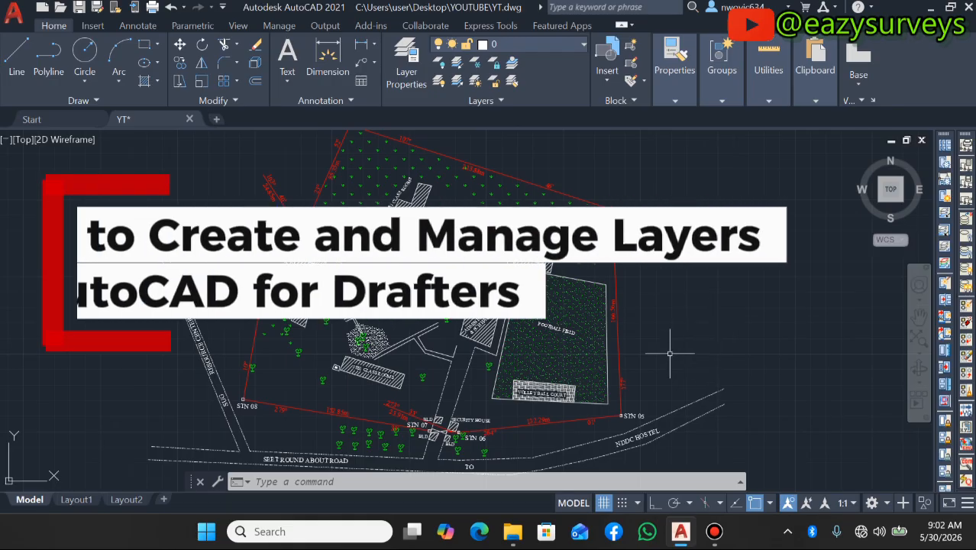
pyautogui.scroll(-1, 677, 313)
pyautogui.scroll(1, 550, 306)
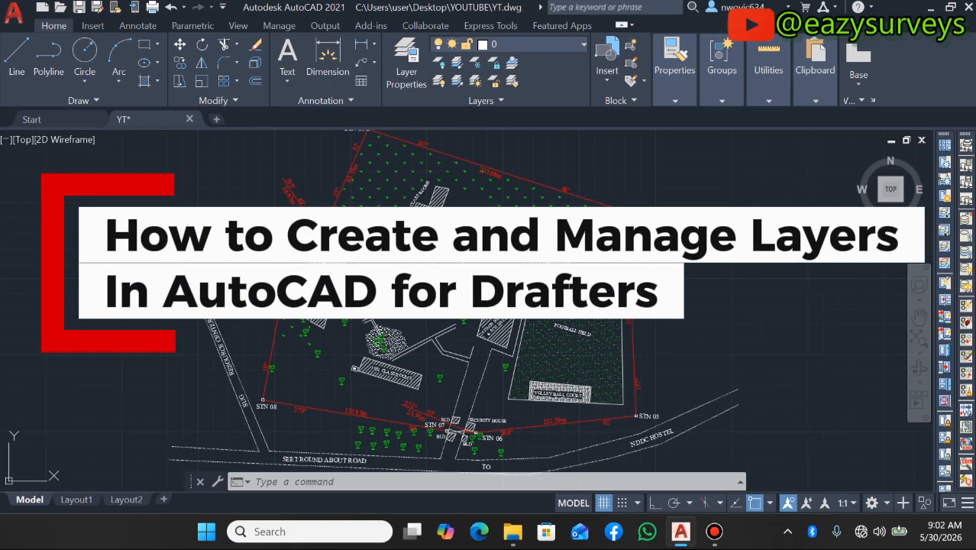
pyautogui.scroll(-2, 570, 203)
pyautogui.scroll(3, 570, 203)
pyautogui.scroll(-3, 570, 204)
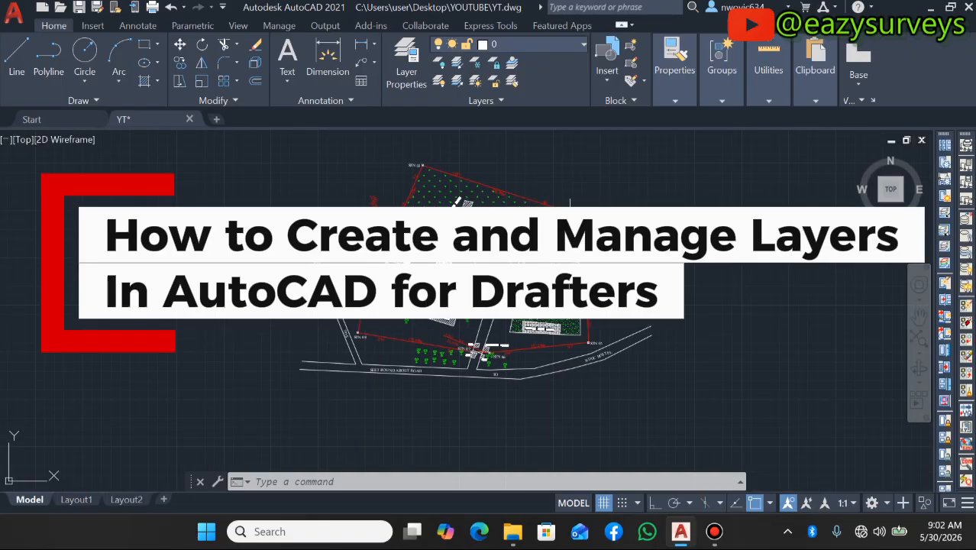
pyautogui.scroll(3, 570, 203)
pyautogui.scroll(-1, 552, 200)
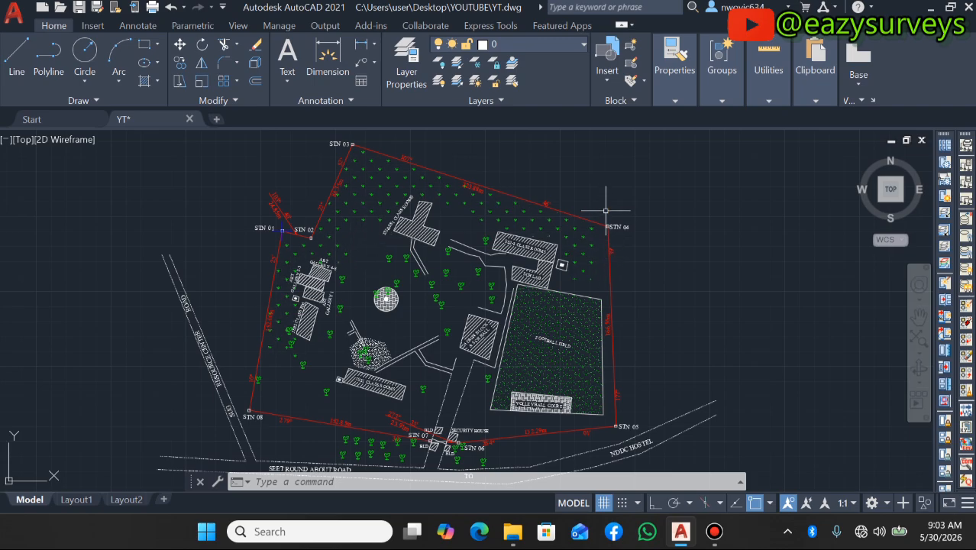
# - Open the layer properties manager and toggle the DETAIL layer off and back on to preview its objects
pyautogui.click(403, 61)
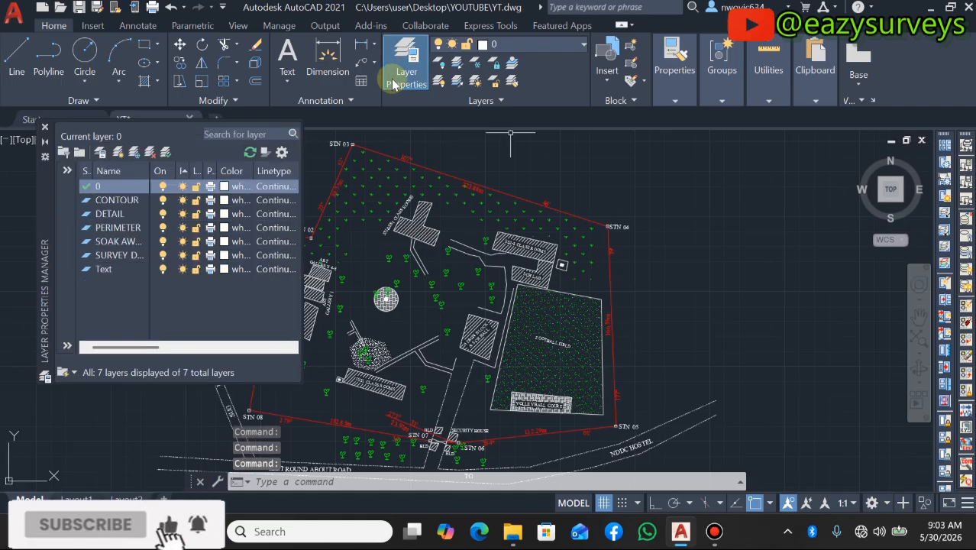
pyautogui.scroll(-4, 706, 276)
pyautogui.scroll(2, 619, 231)
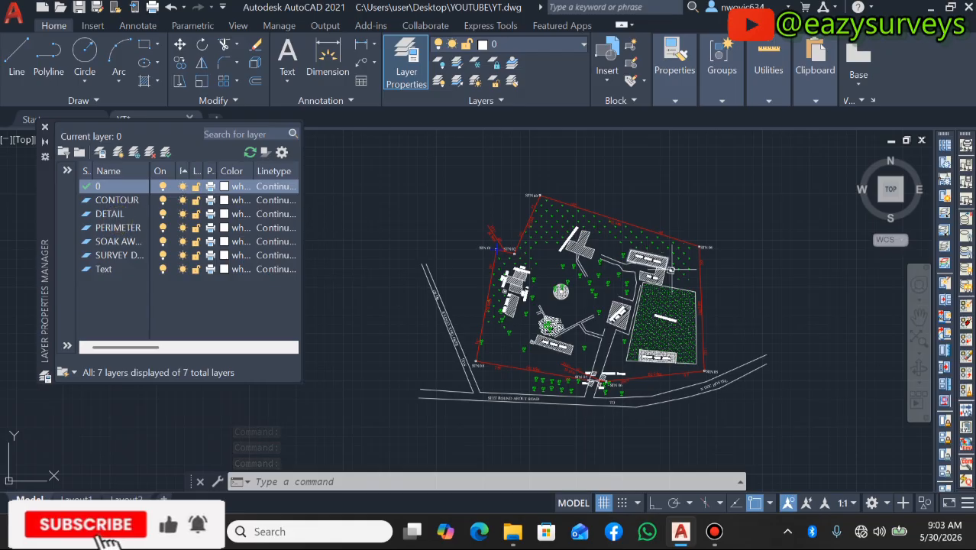
pyautogui.scroll(2, 665, 296)
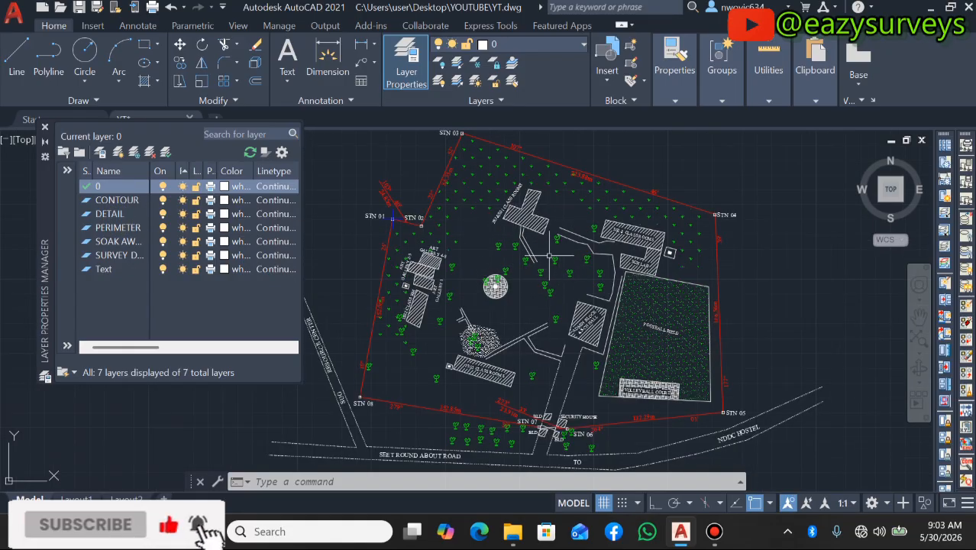
pyautogui.click(116, 214)
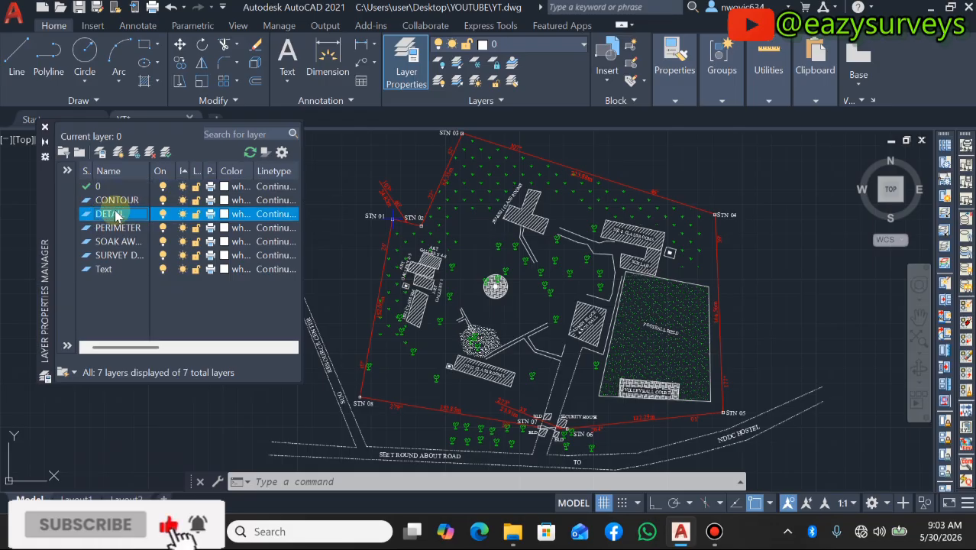
pyautogui.click(163, 217)
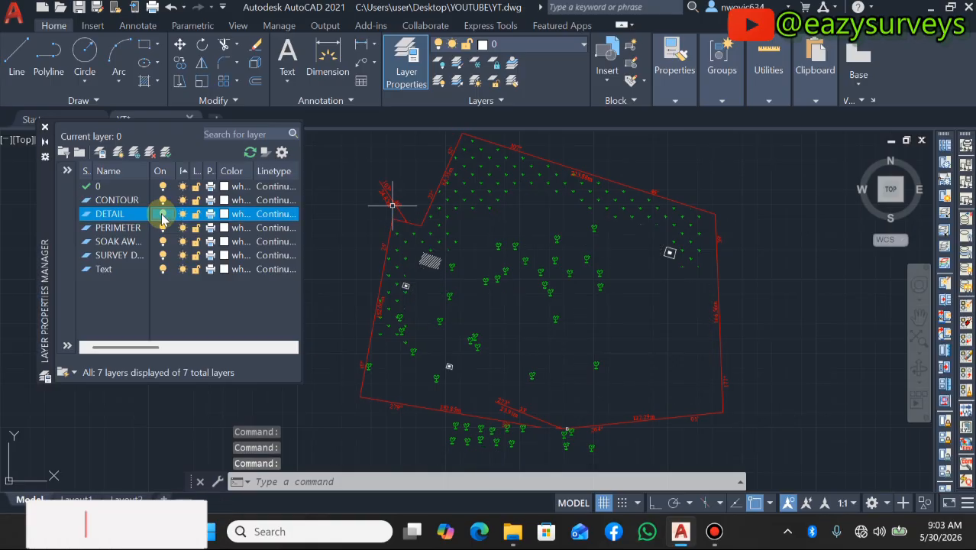
pyautogui.click(163, 217)
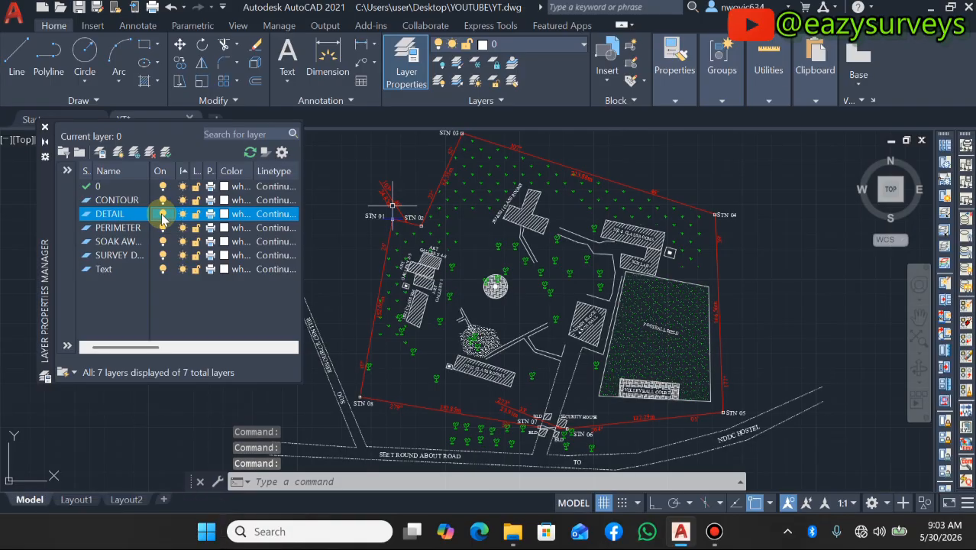
pyautogui.click(162, 215)
pyautogui.click(163, 216)
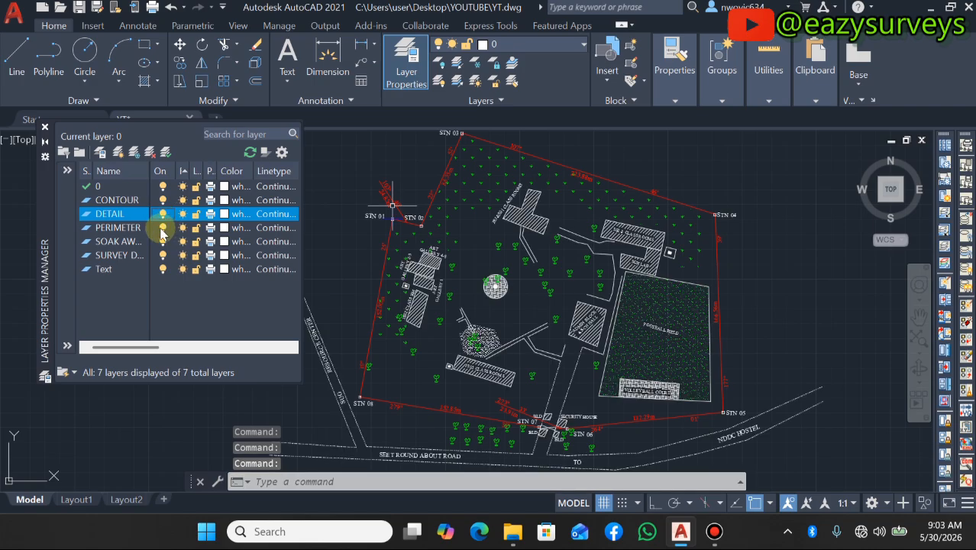
# - Toggle the PERIMETER layer off and back on to see which boundary objects it controls
pyautogui.click(162, 228)
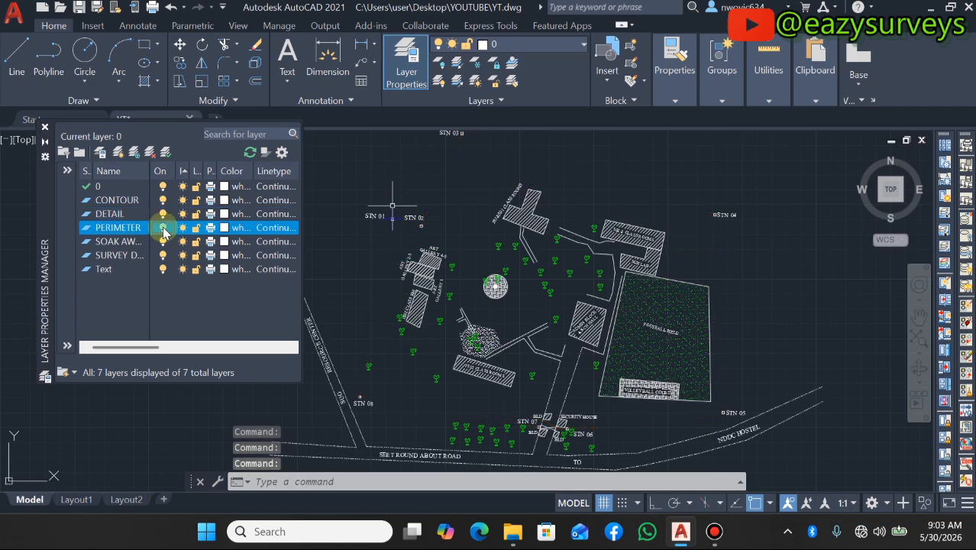
pyautogui.click(162, 228)
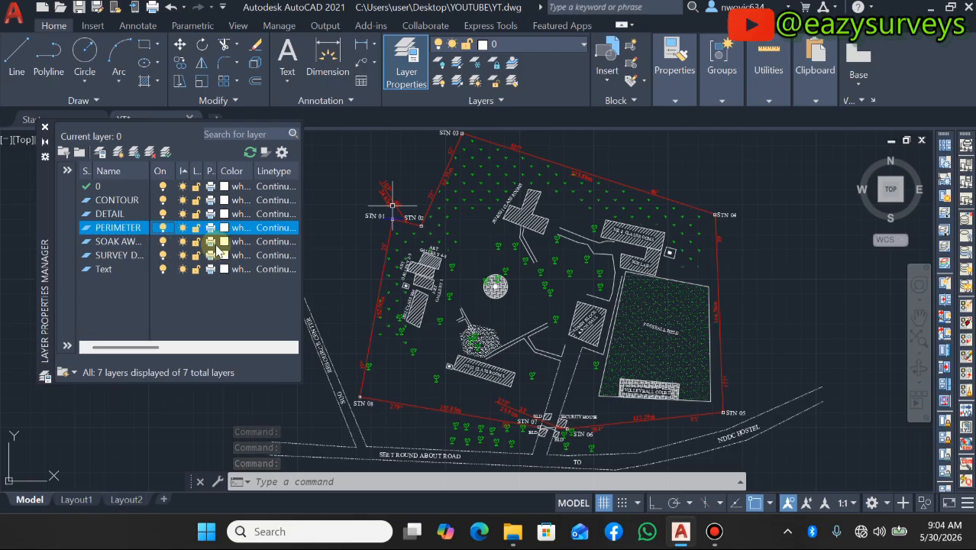
pyautogui.scroll(-1, 527, 229)
pyautogui.scroll(1, 502, 241)
pyautogui.scroll(-1, 501, 245)
pyautogui.scroll(1, 502, 177)
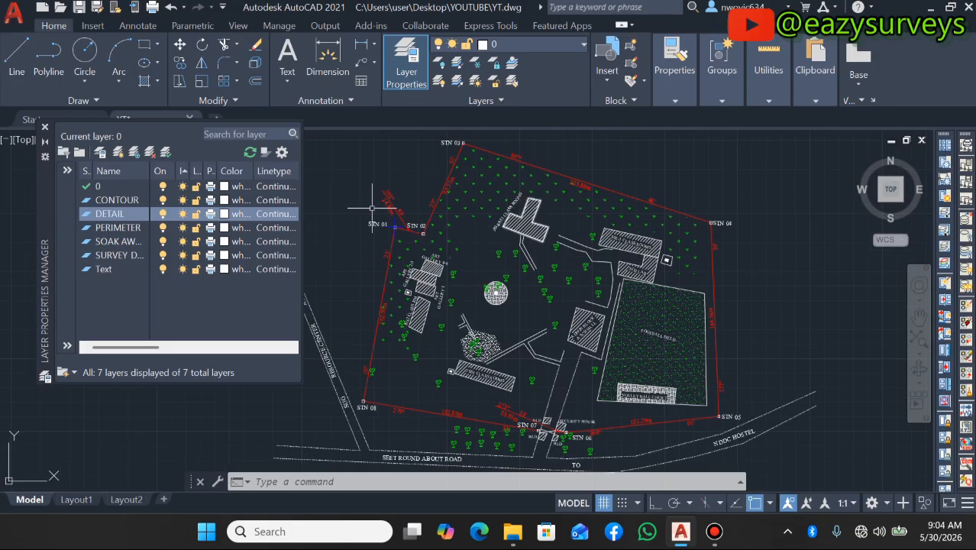
# - Turn off the CONTOUR, PERIMETER, SOAK AW..., SURVEY D... and Text layers and inspect the remaining site plan objects
pyautogui.click(162, 200)
pyautogui.click(163, 227)
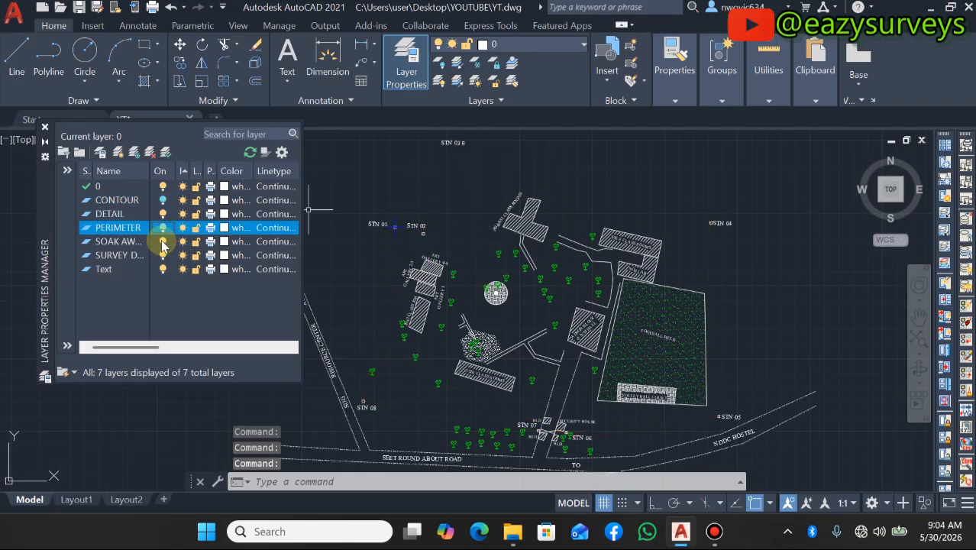
pyautogui.click(163, 242)
pyautogui.click(162, 255)
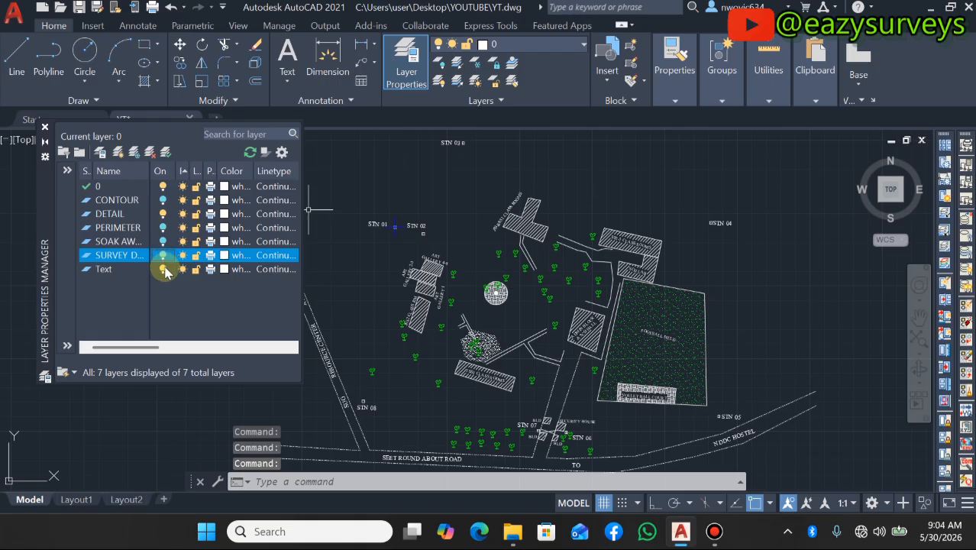
pyautogui.click(163, 269)
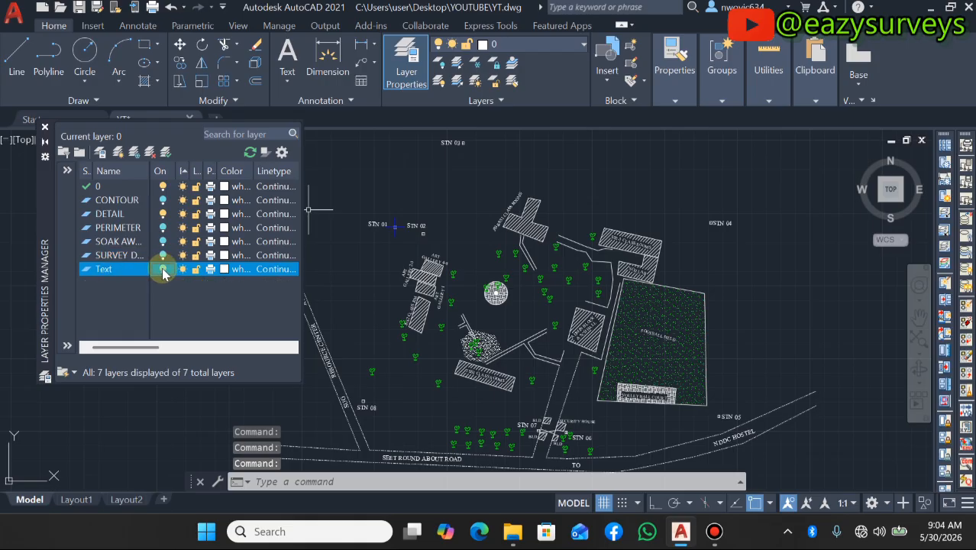
pyautogui.scroll(-3, 594, 234)
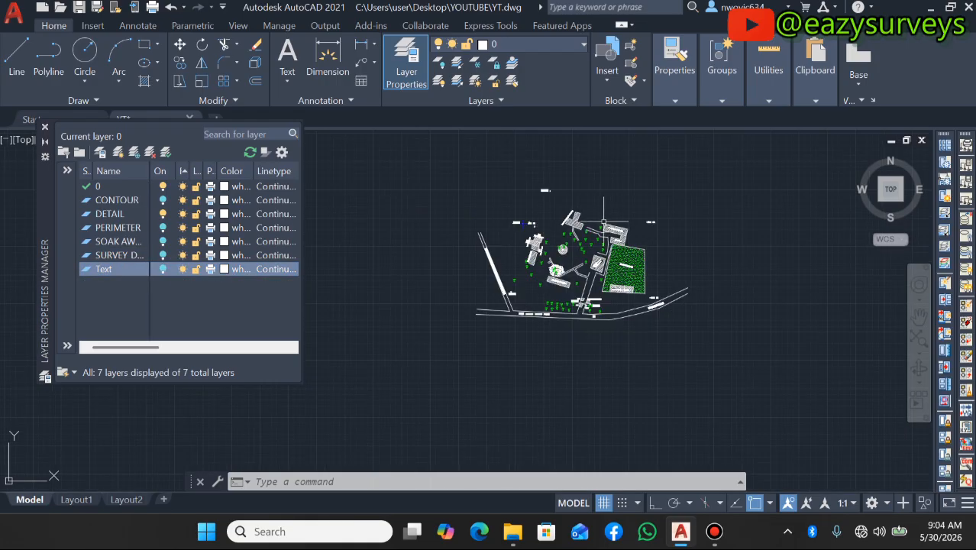
pyautogui.scroll(3, 594, 234)
pyautogui.scroll(2, 594, 234)
pyautogui.scroll(-2, 594, 234)
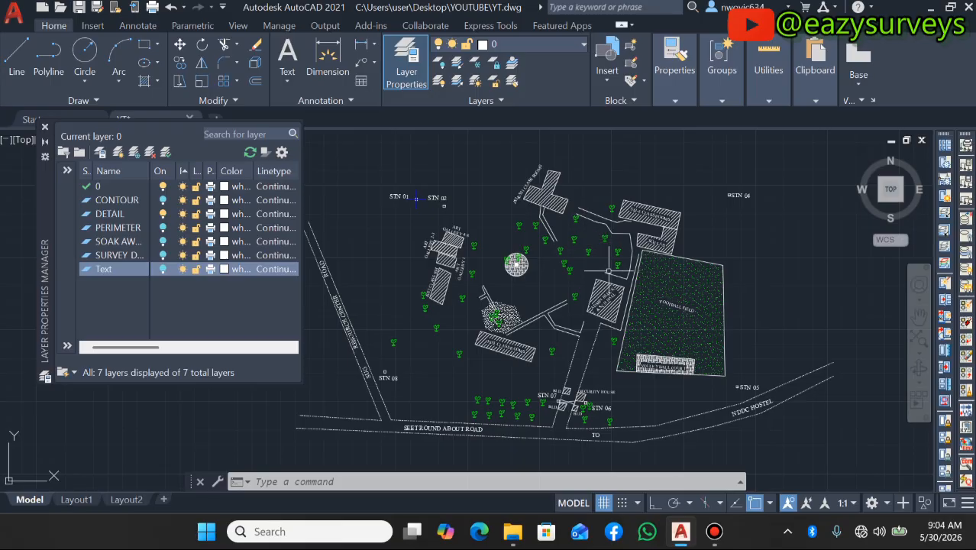
pyautogui.scroll(-2, 584, 221)
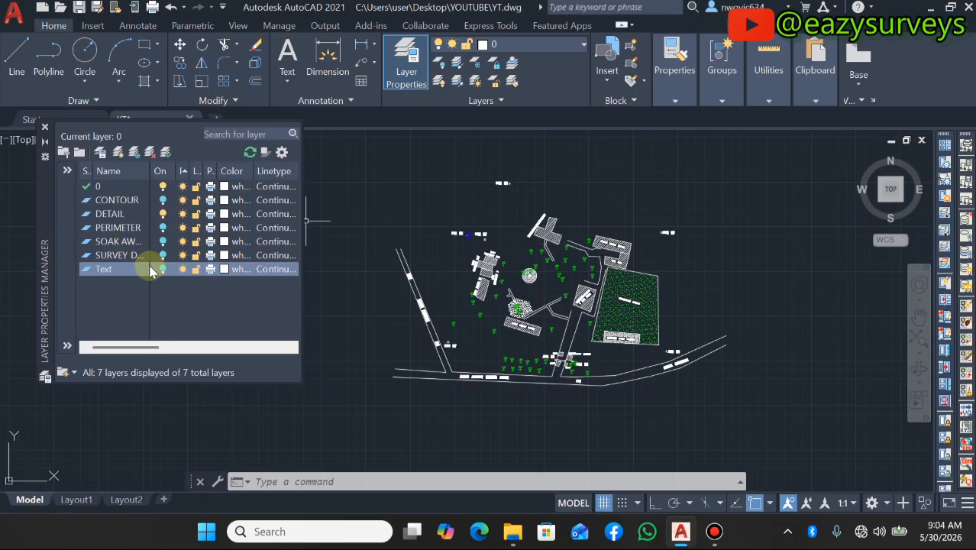
# - Turn the SURVEY D... and Text layers back on and close the layer properties manager
pyautogui.click(164, 269)
pyautogui.click(162, 256)
pyautogui.click(163, 266)
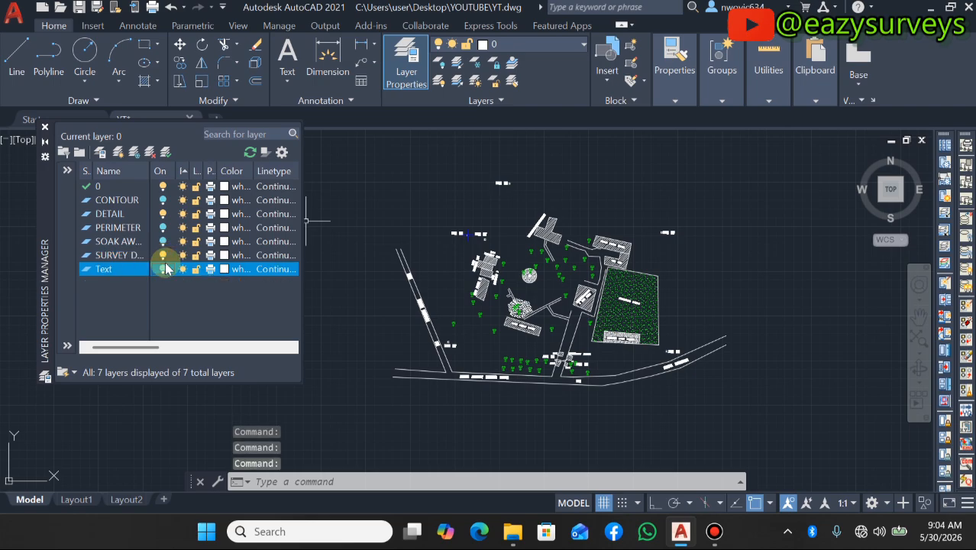
pyautogui.click(164, 242)
pyautogui.moveTo(165, 226); pyautogui.dragTo(164, 214)
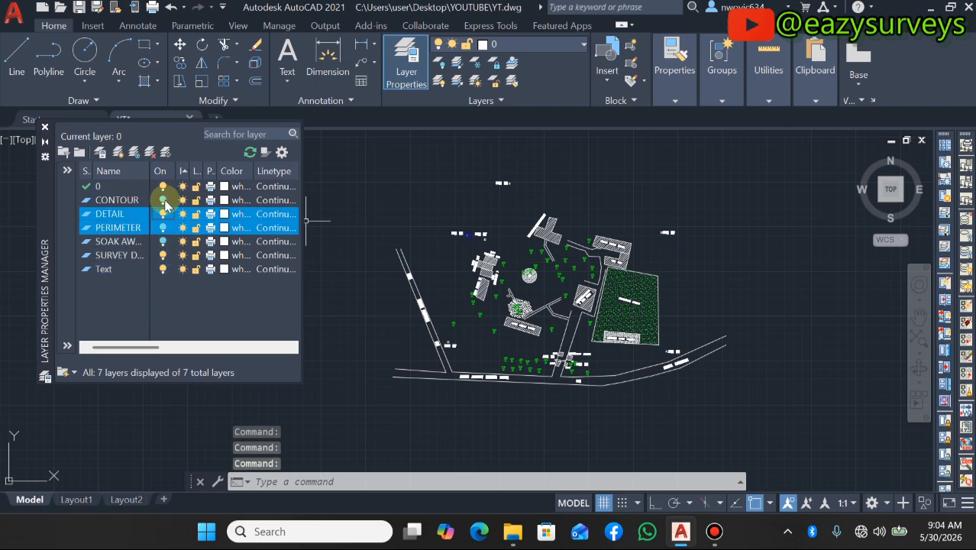
pyautogui.click(164, 202)
pyautogui.click(44, 127)
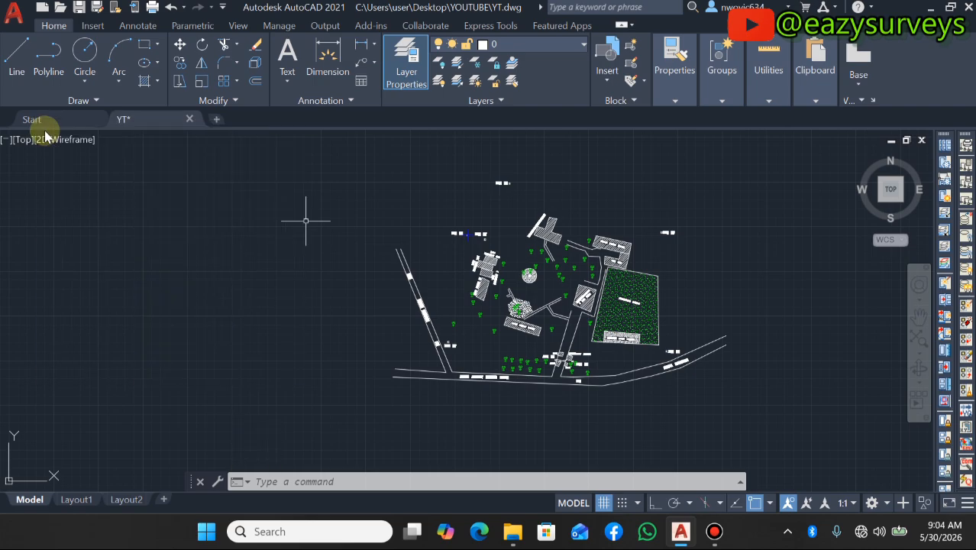
# - Create a new blank drawing and check its drawing units settings without changing them
pyautogui.click(216, 122)
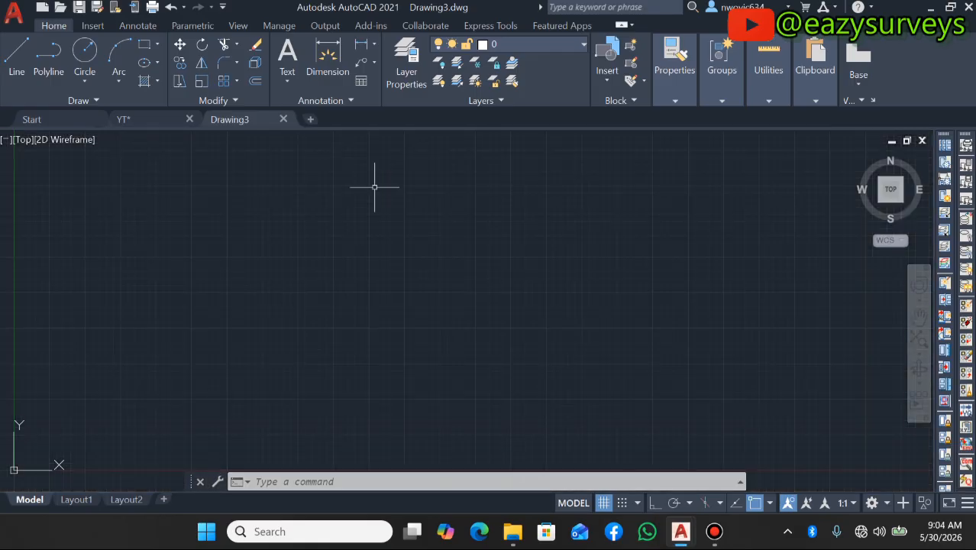
pyautogui.write('un')
pyautogui.press('Return')
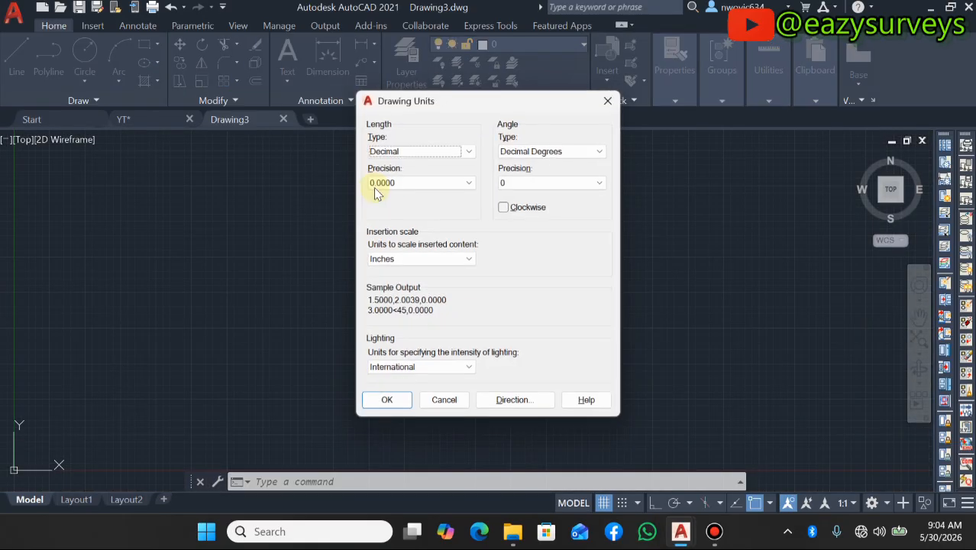
pyautogui.click(609, 100)
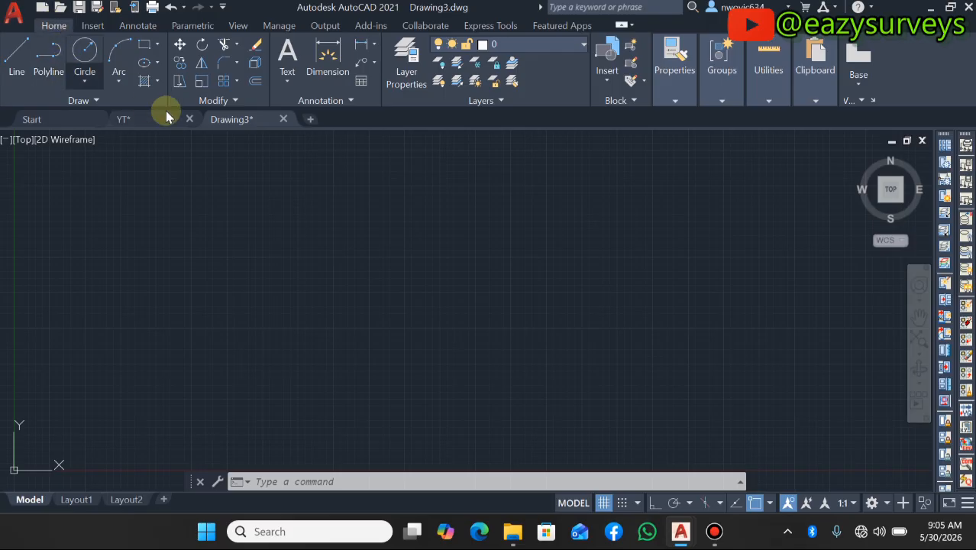
# - View the new drawing's layer list, reopen it with the LAYER command, and close it
pyautogui.click(411, 74)
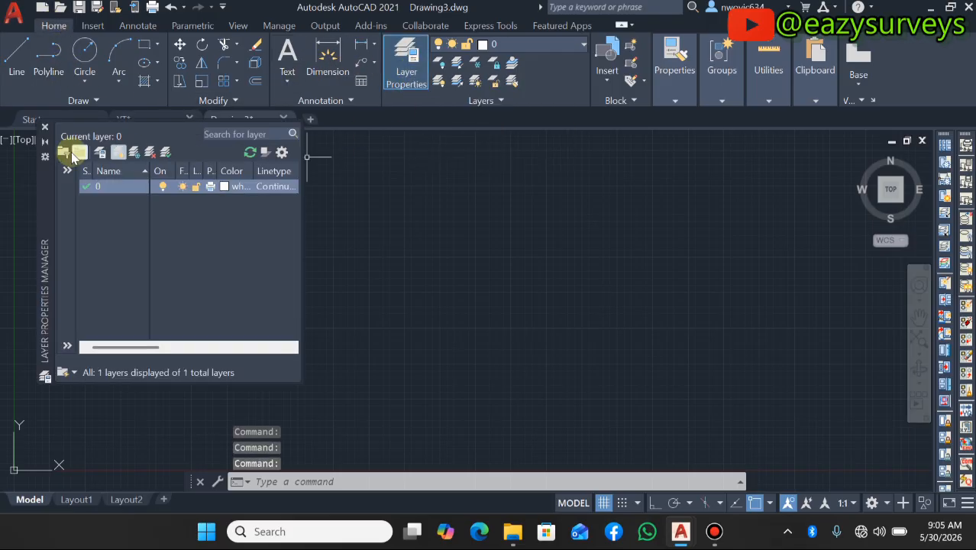
pyautogui.click(44, 129)
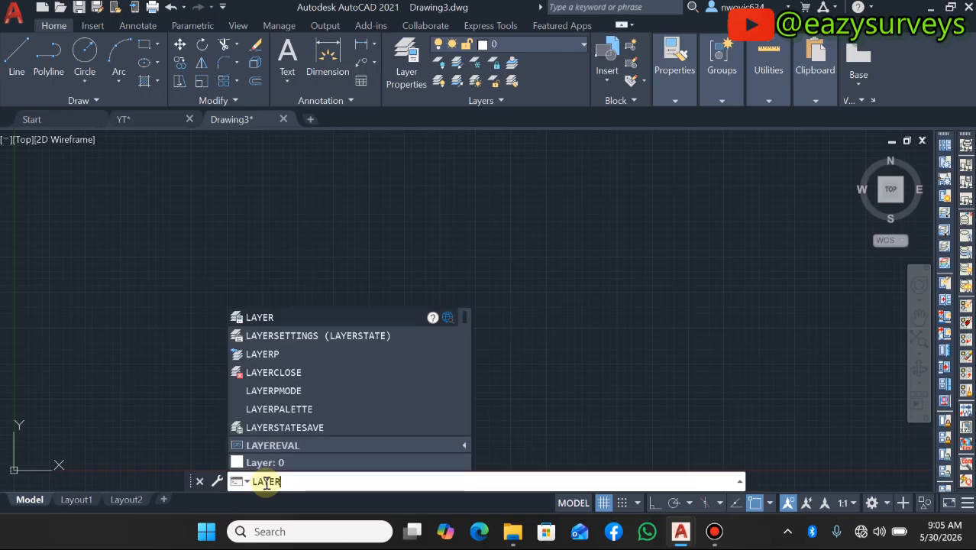
pyautogui.press('Return')
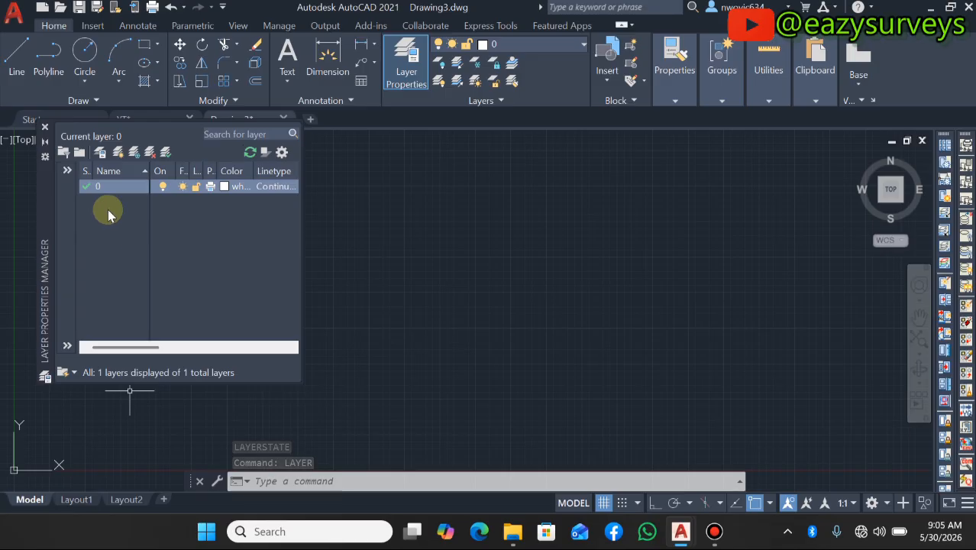
pyautogui.click(44, 127)
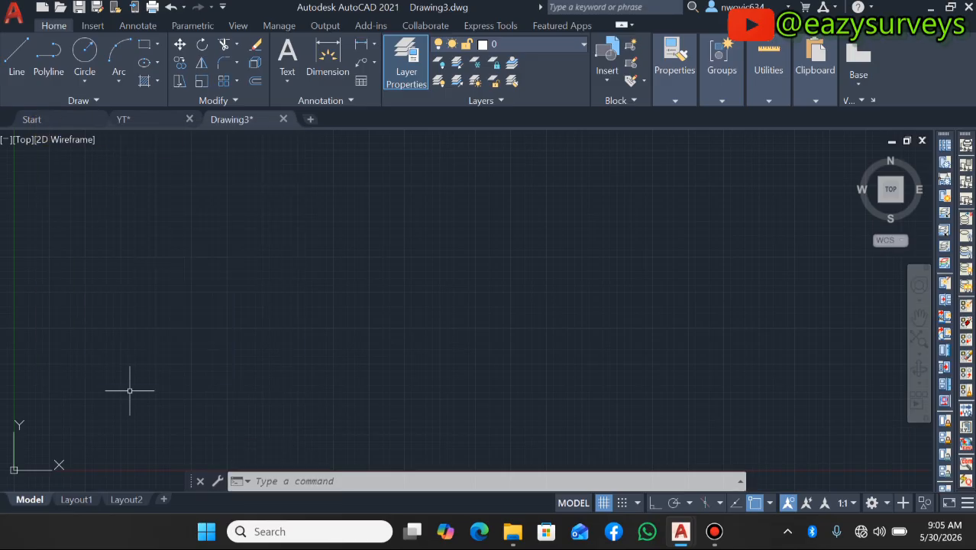
# - Open the layer properties manager and create a new layer named SURVEY DATA
pyautogui.click(404, 68)
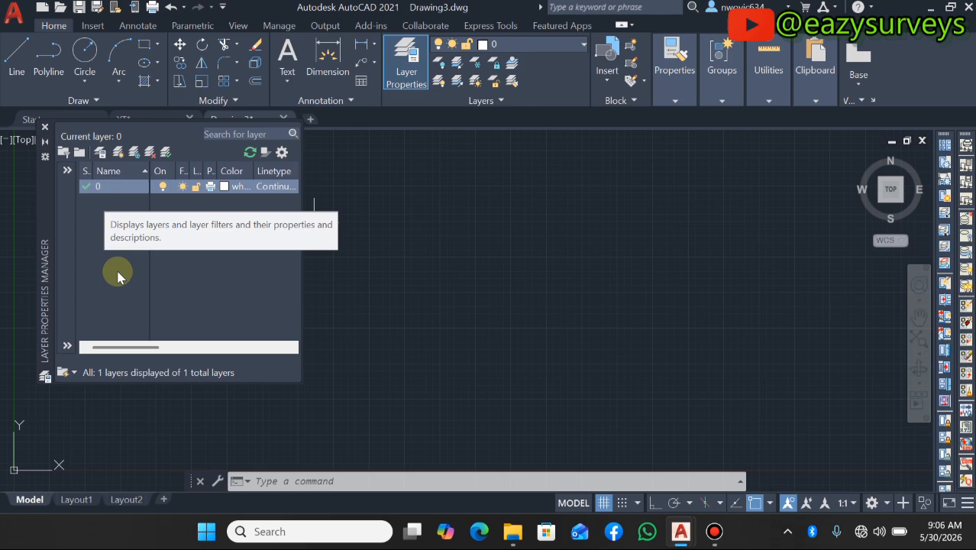
pyautogui.rightClick(99, 190)
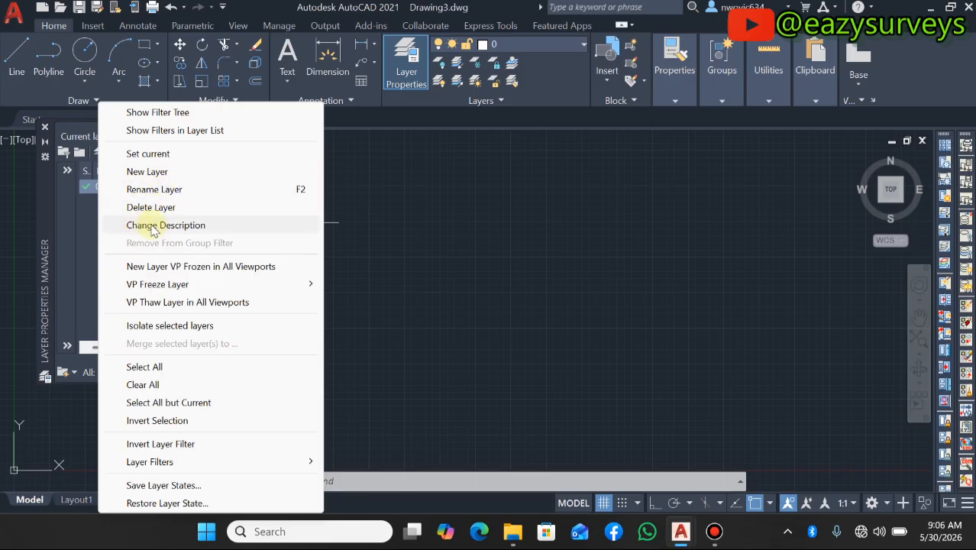
pyautogui.click(146, 172)
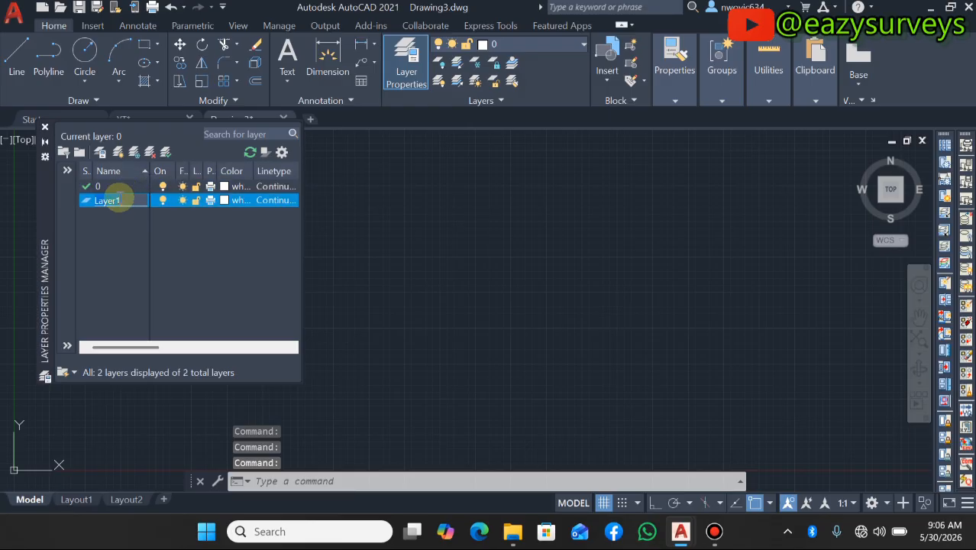
pyautogui.write('SU')
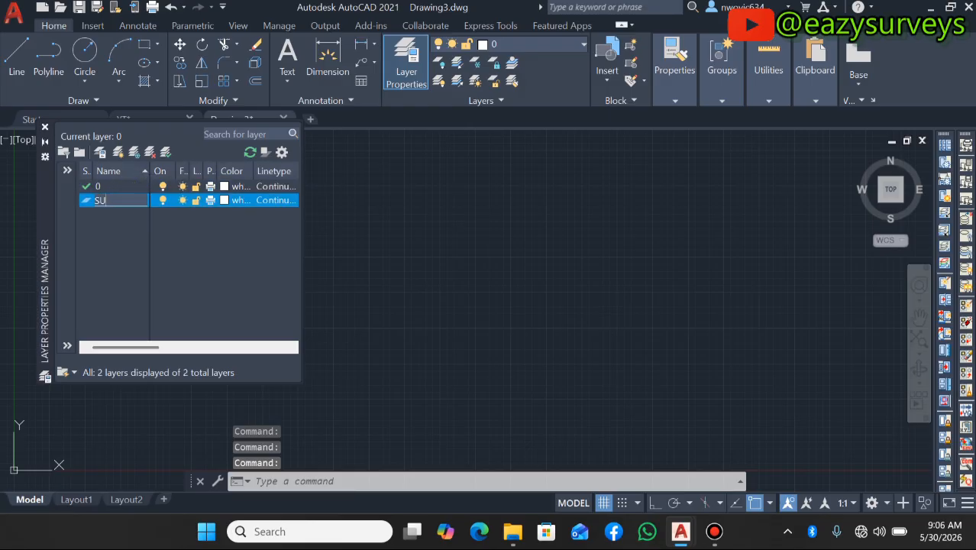
pyautogui.write('RVEY DATA')
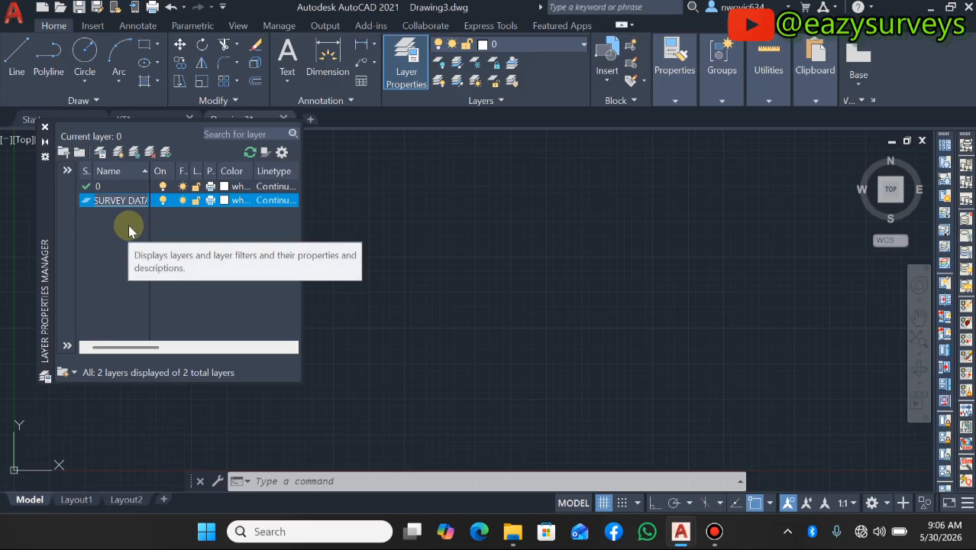
pyautogui.press('Return')
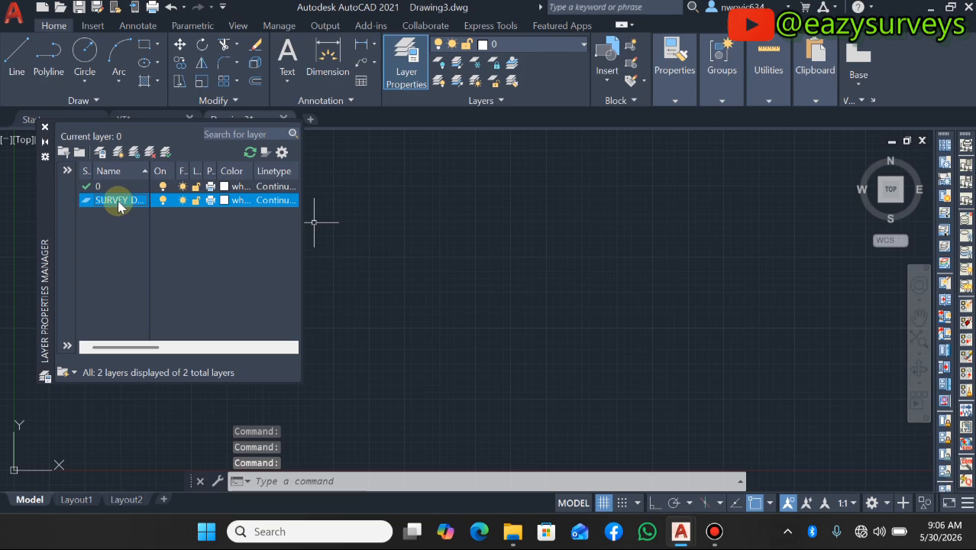
# - Create another layer below SURVEY DATA and name it ACCESS ROADS
pyautogui.rightClick(116, 205)
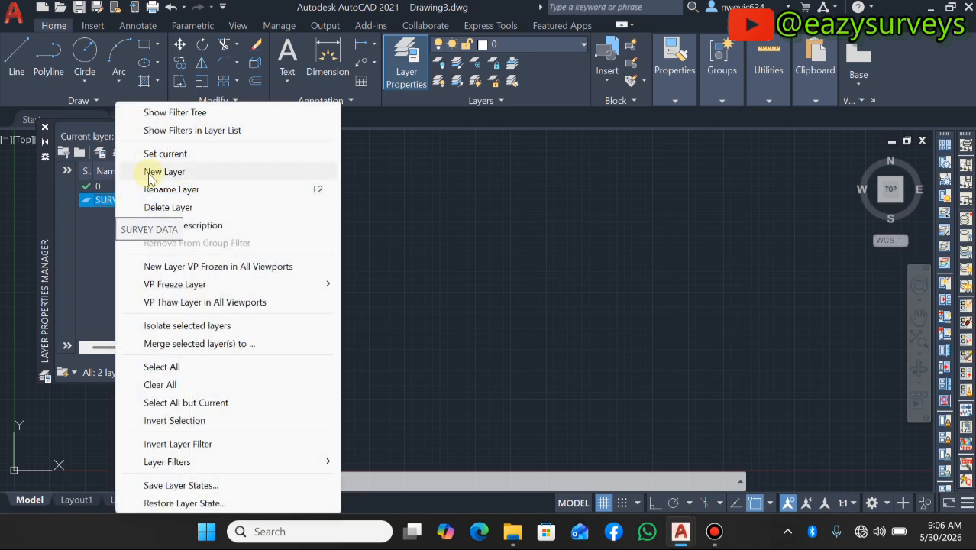
pyautogui.click(157, 172)
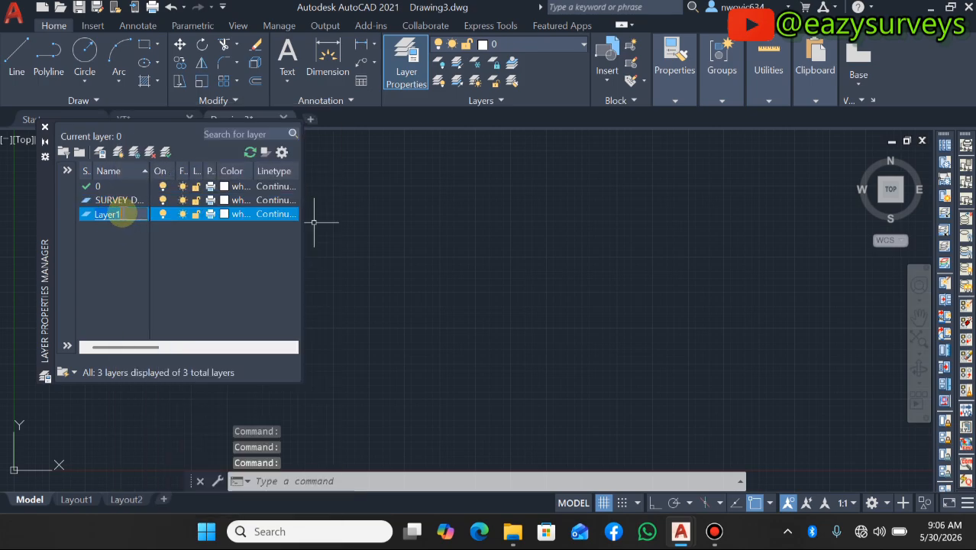
pyautogui.write('ACCE')
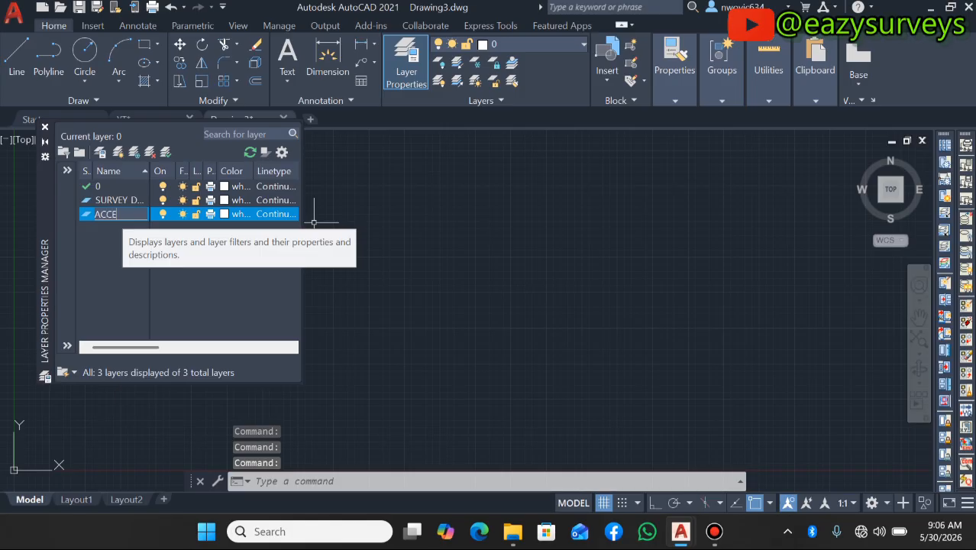
pyautogui.write('SS RO')
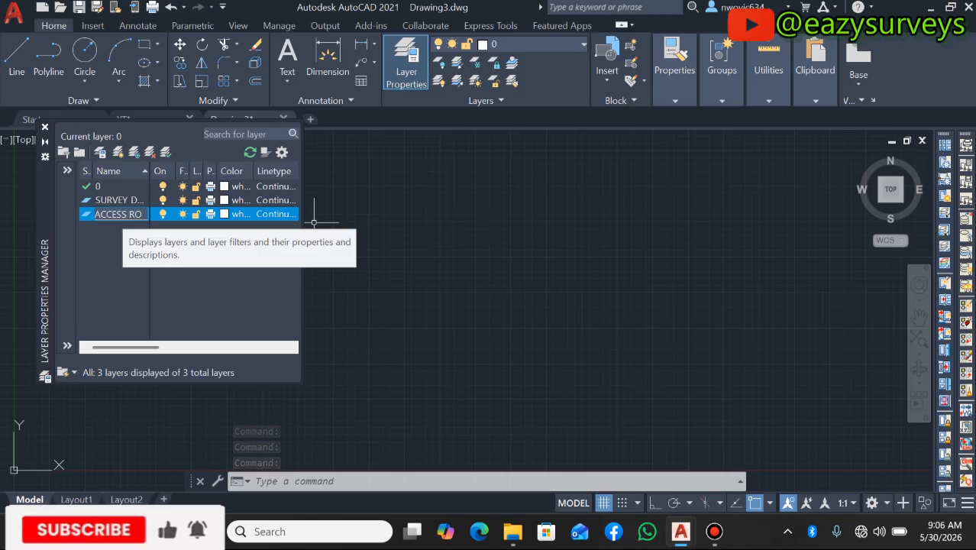
pyautogui.write('ADS')
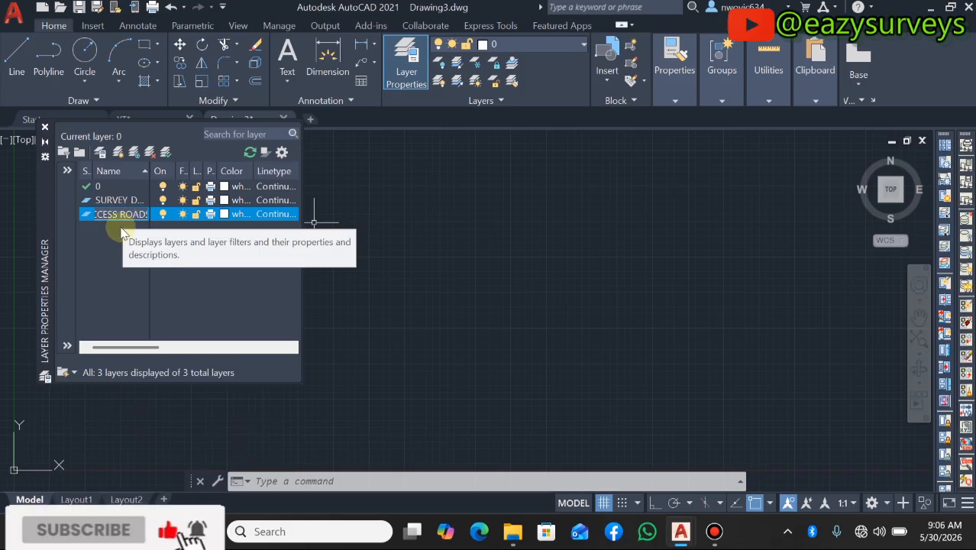
pyautogui.press('Return')
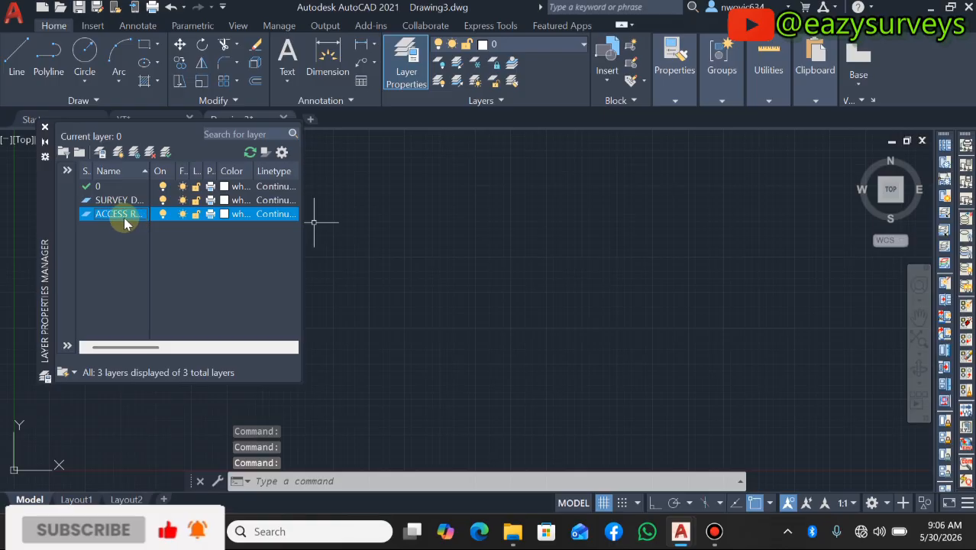
# - Create a new layer below ACCESS ROADS and name it PERIMETER
pyautogui.rightClick(124, 216)
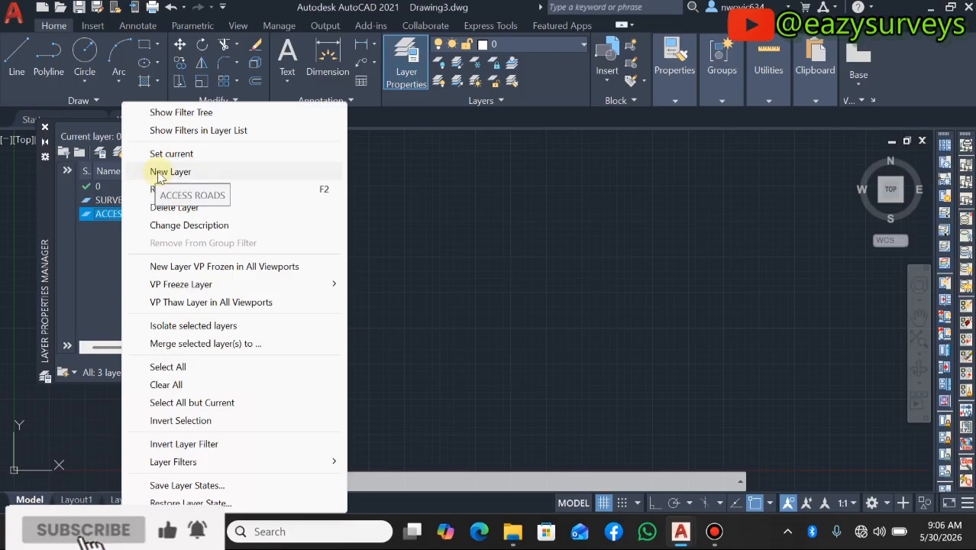
pyautogui.click(160, 175)
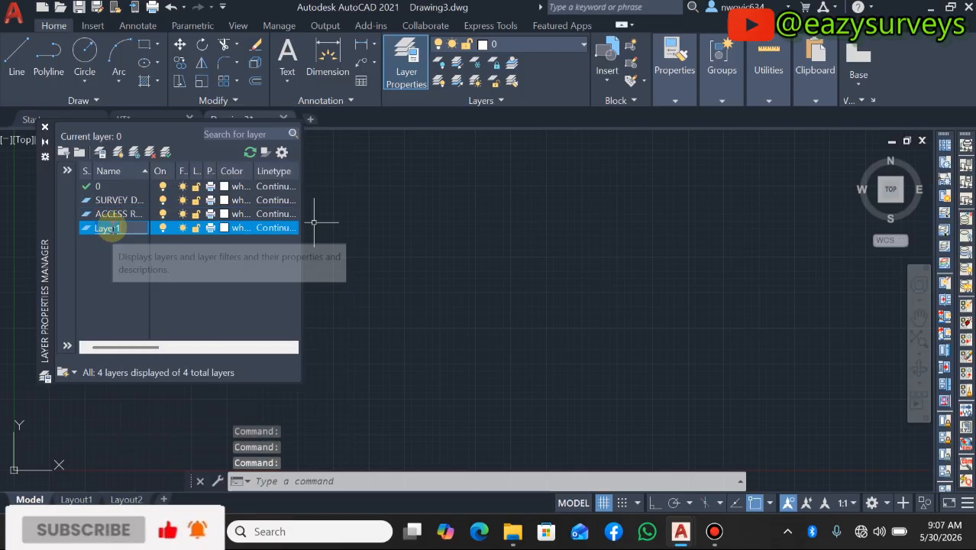
pyautogui.write('PERIMETE')
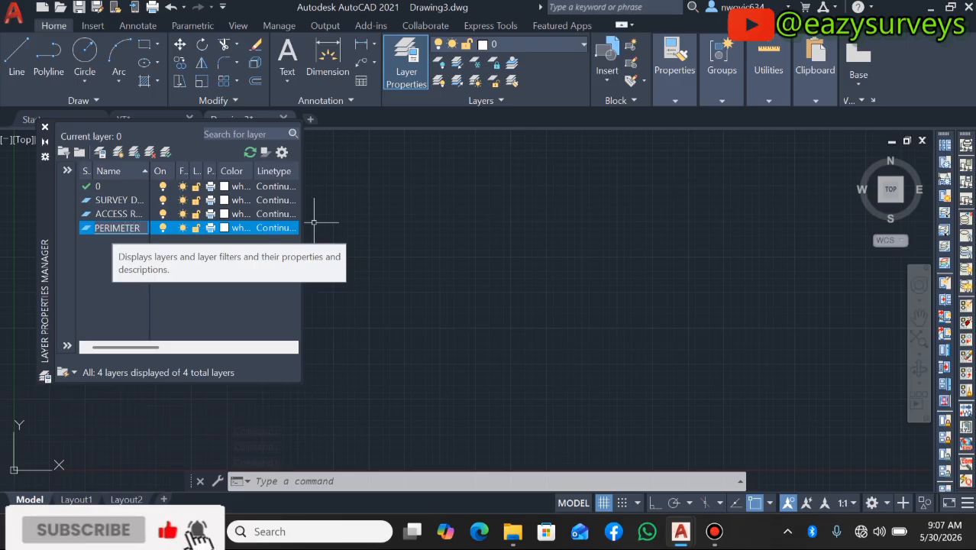
pyautogui.write('R')
pyautogui.click(112, 233)
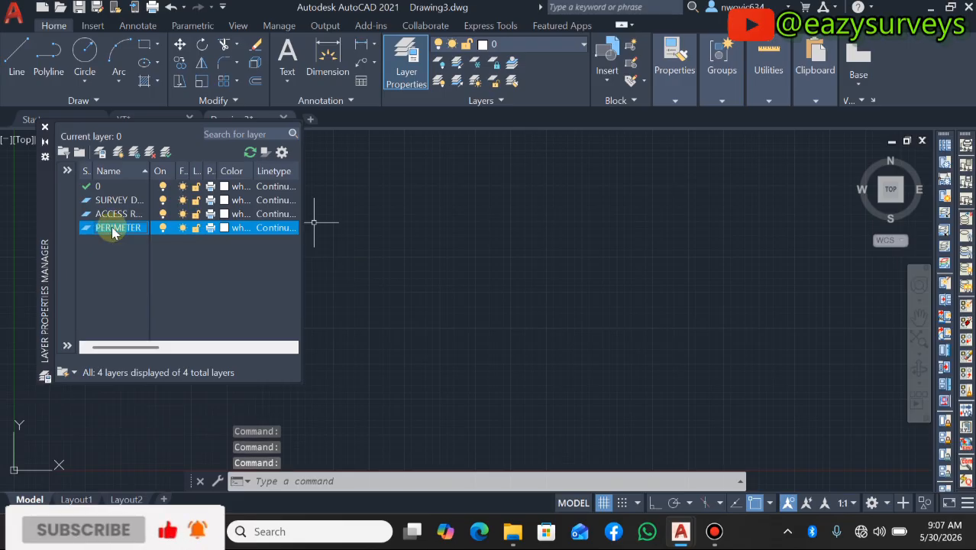
# - Create a new layer below PERIMETER and name it DETAILS
pyautogui.rightClick(113, 230)
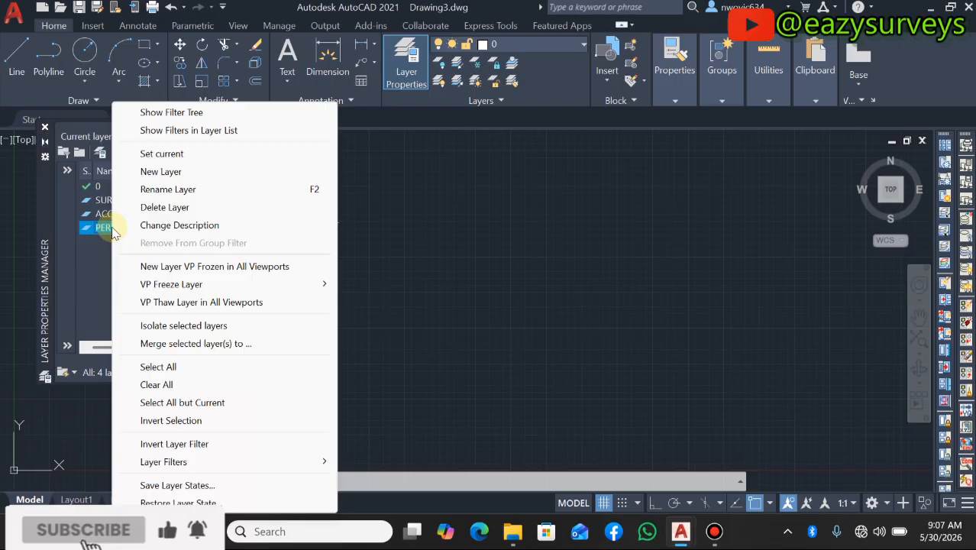
pyautogui.click(153, 172)
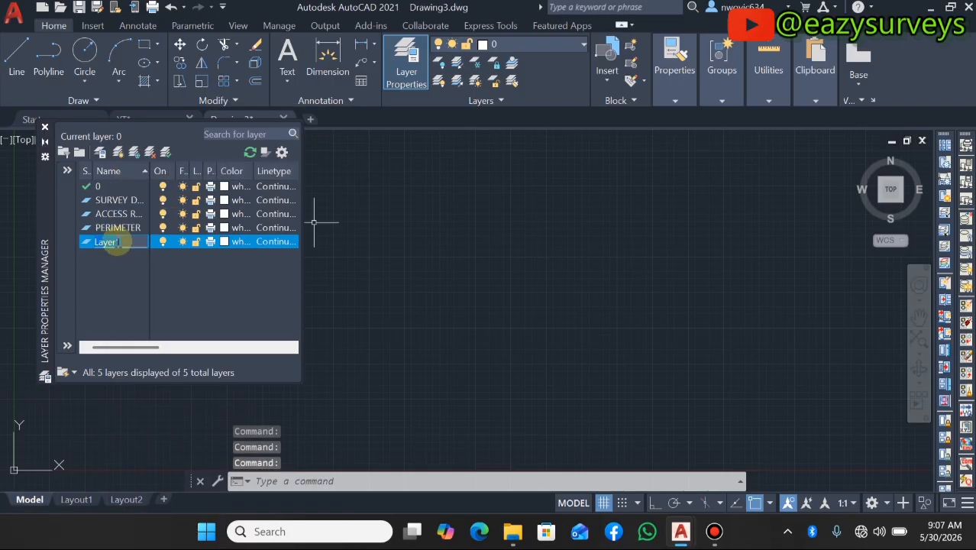
pyautogui.write('DETA')
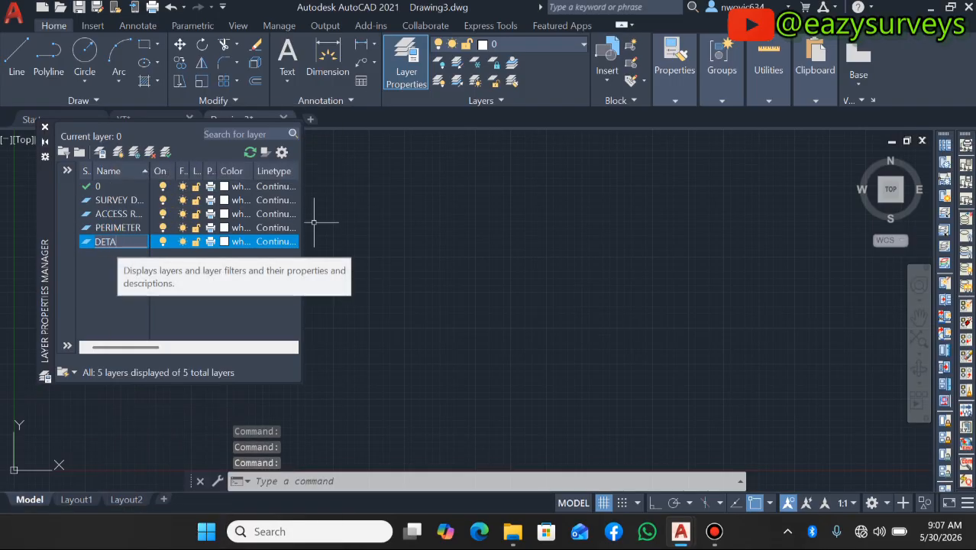
pyautogui.write('ILS')
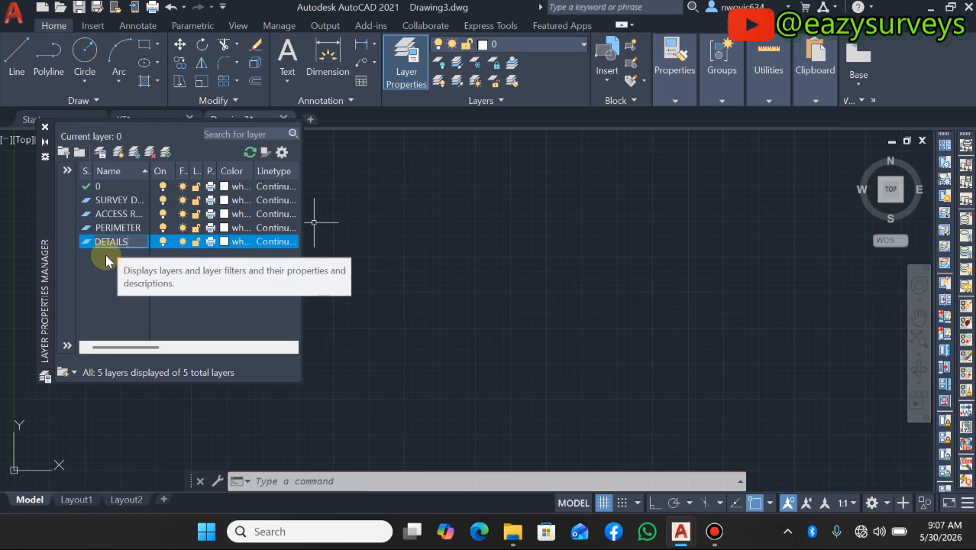
pyautogui.press('Return')
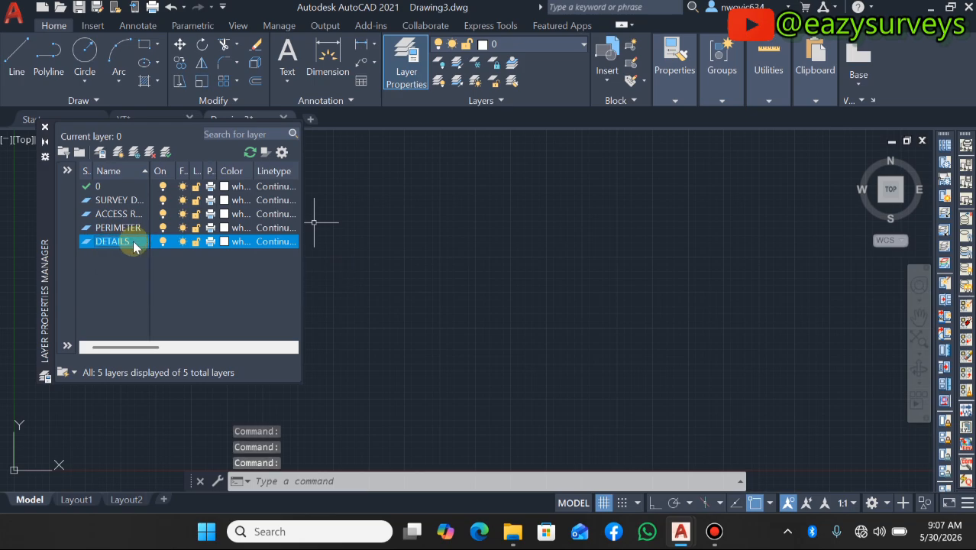
# - Create a new layer below DETAILS and name it SOAK AWAY
pyautogui.rightClick(132, 242)
pyautogui.click(157, 171)
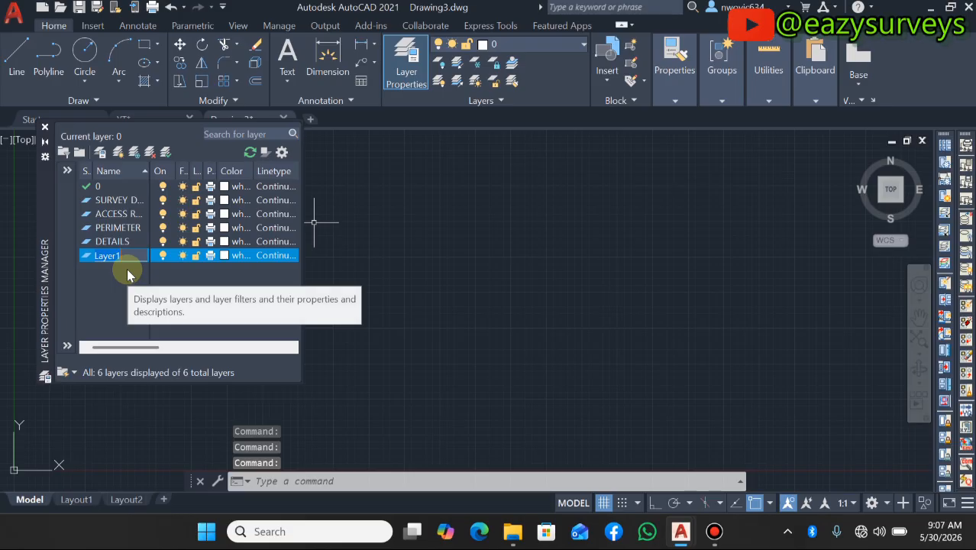
pyautogui.write('SOAK AW')
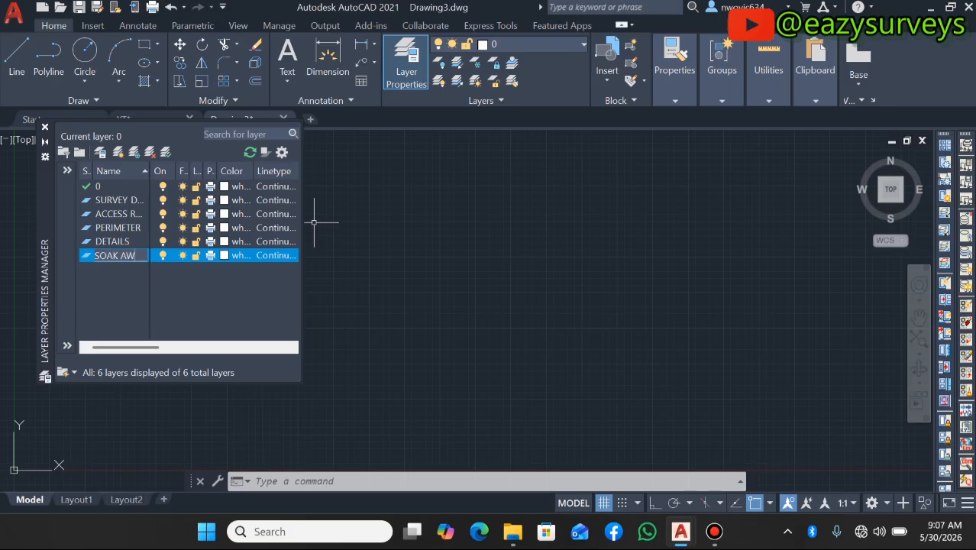
pyautogui.write('Y')
pyautogui.click(133, 255)
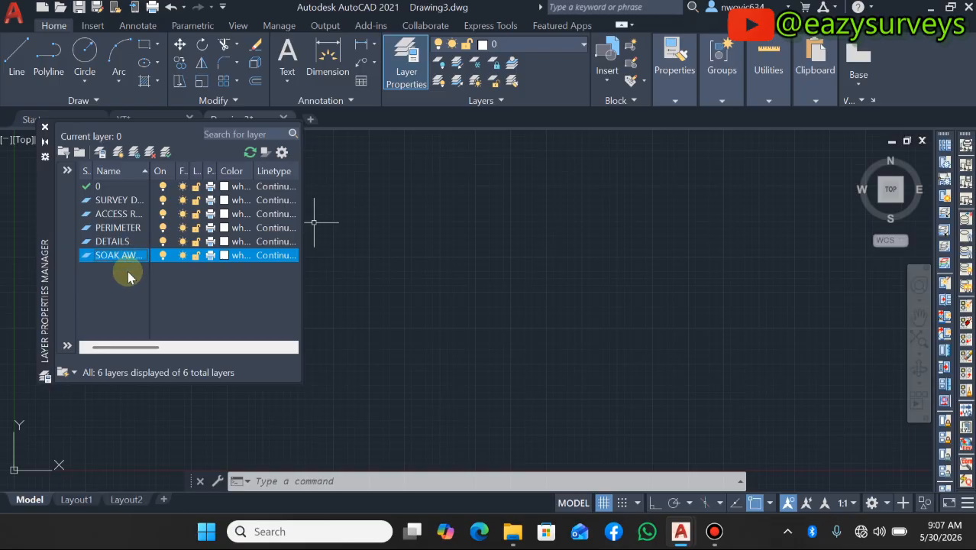
# - Enter "Raw field data" as the description of the SURVEY DATA layer
pyautogui.click(126, 205)
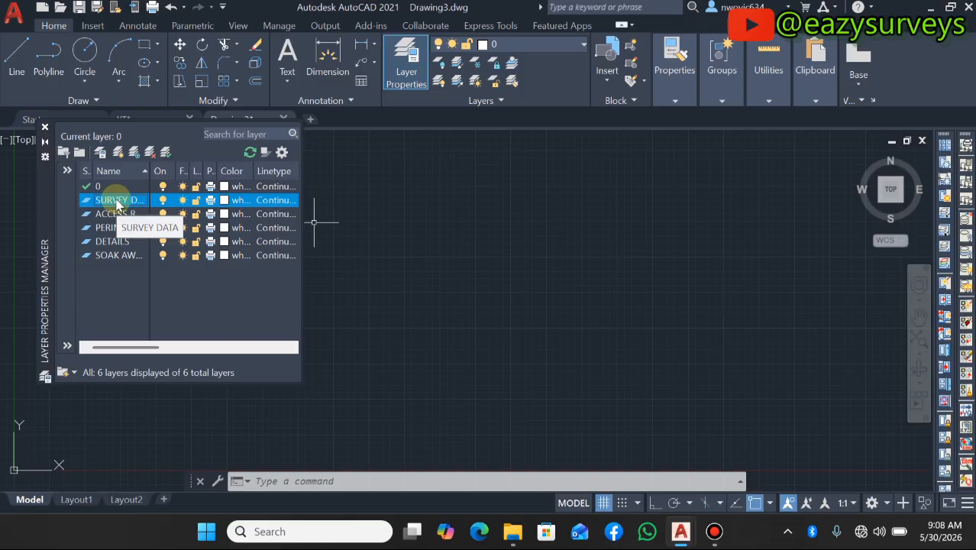
pyautogui.moveTo(135, 345); pyautogui.dragTo(251, 347)
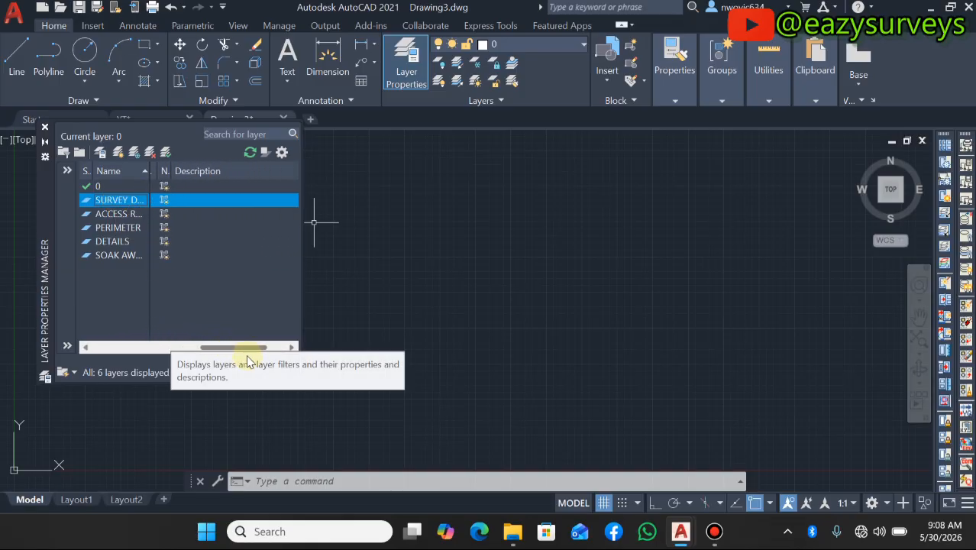
pyautogui.click(169, 203)
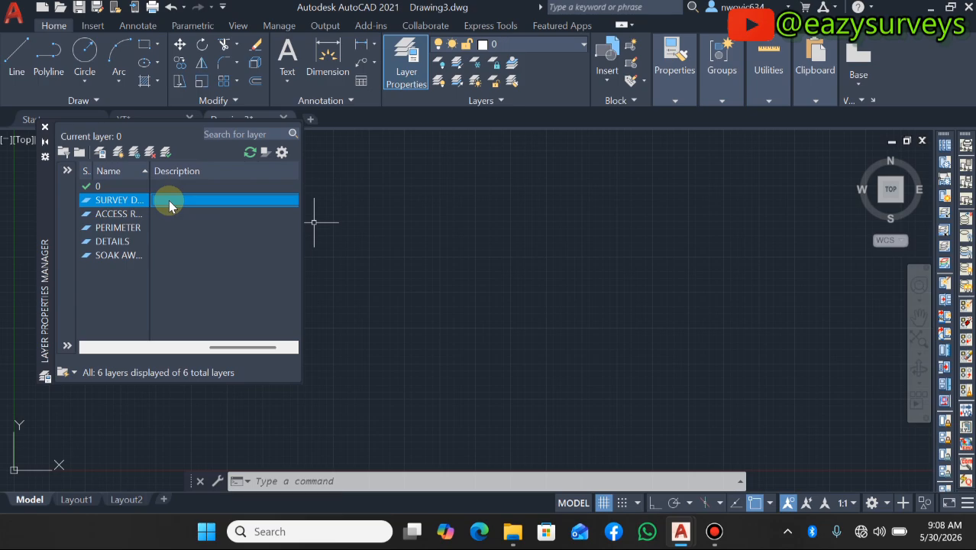
pyautogui.click(169, 201)
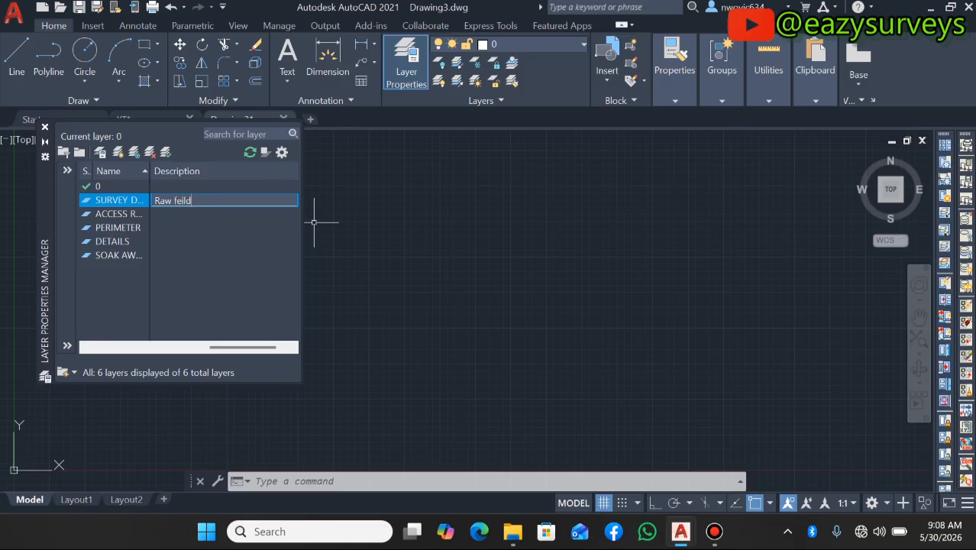
pyautogui.press('BackSpace')
pyautogui.press('BackSpace')
pyautogui.press('BackSpace')
pyautogui.click(138, 213)
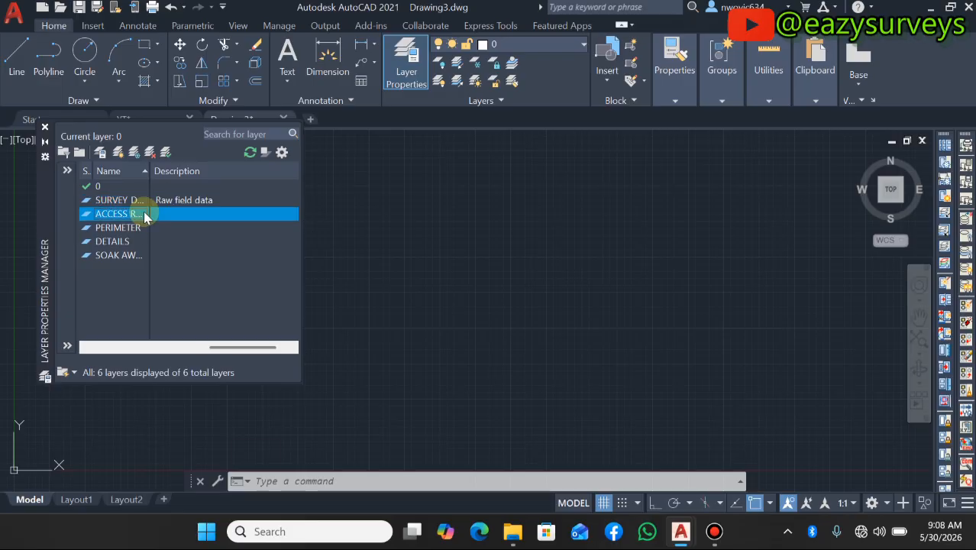
# - Enter "Boudary of project" as the description of the PERIMETER layer
pyautogui.doubleClick(191, 228)
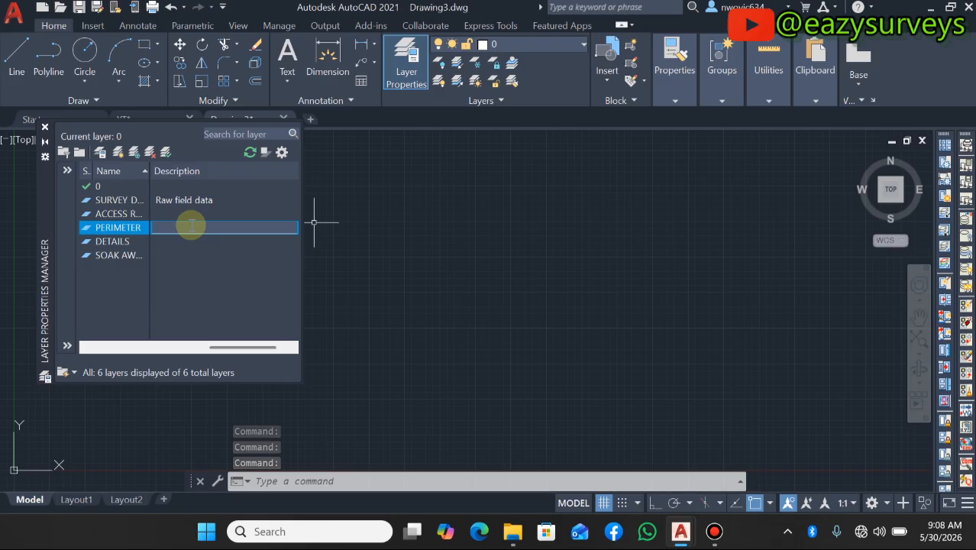
pyautogui.write('Boudary ')
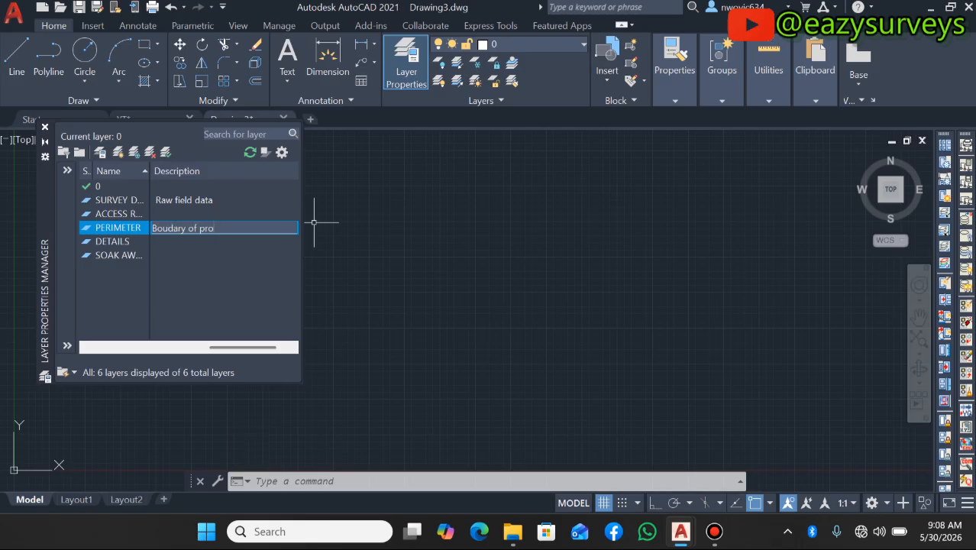
pyautogui.write('of project')
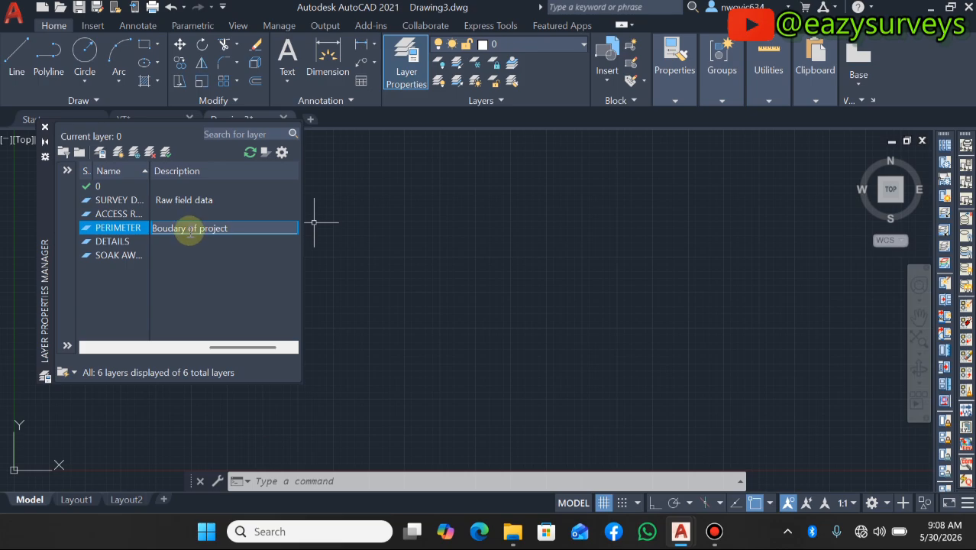
pyautogui.click(197, 202)
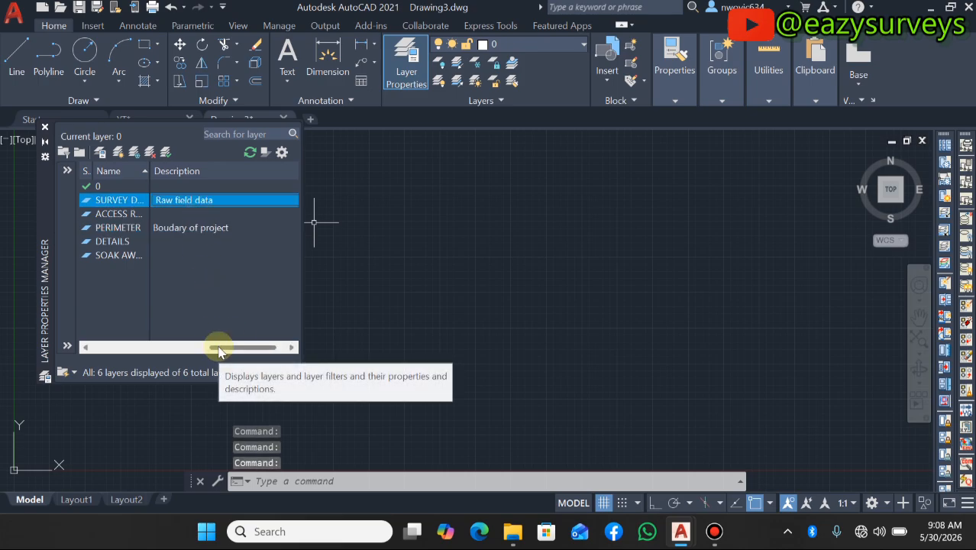
# - Review the lineweight options available for the SURVEY DATA layer and the layer directly below it
pyautogui.moveTo(214, 344); pyautogui.dragTo(153, 362)
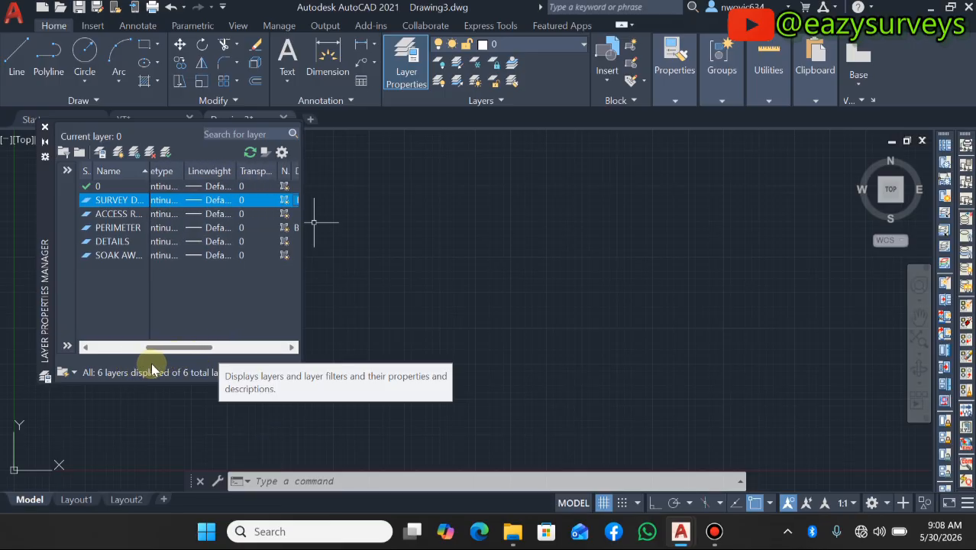
pyautogui.click(229, 199)
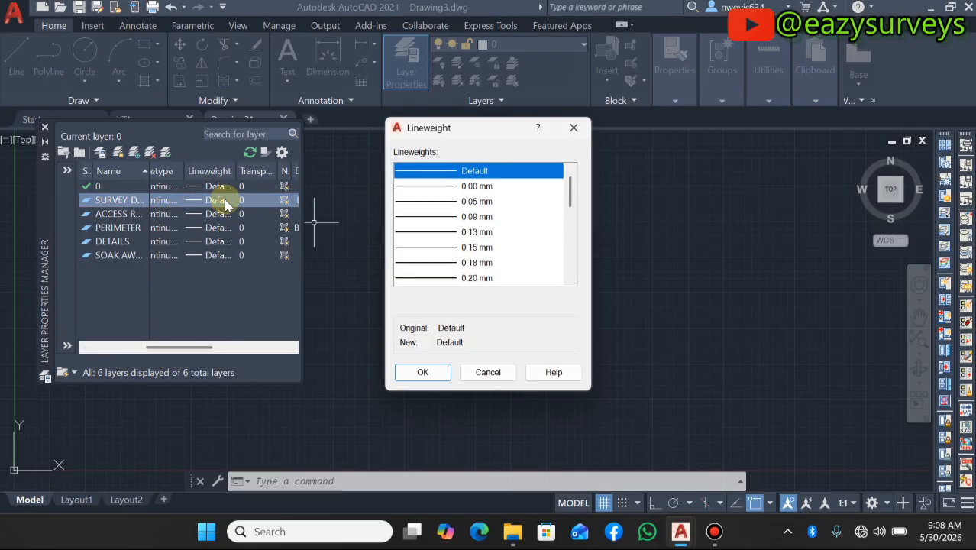
pyautogui.click(573, 128)
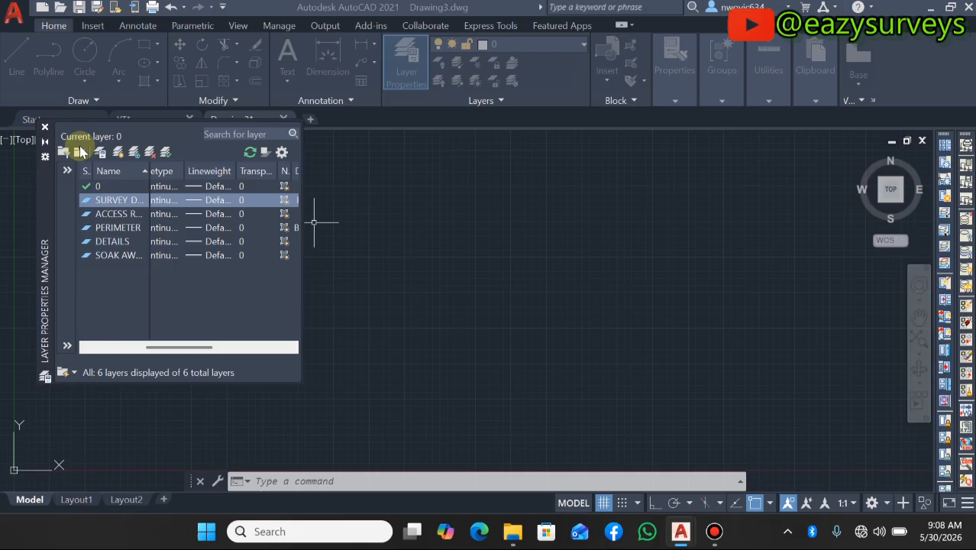
pyautogui.click(214, 215)
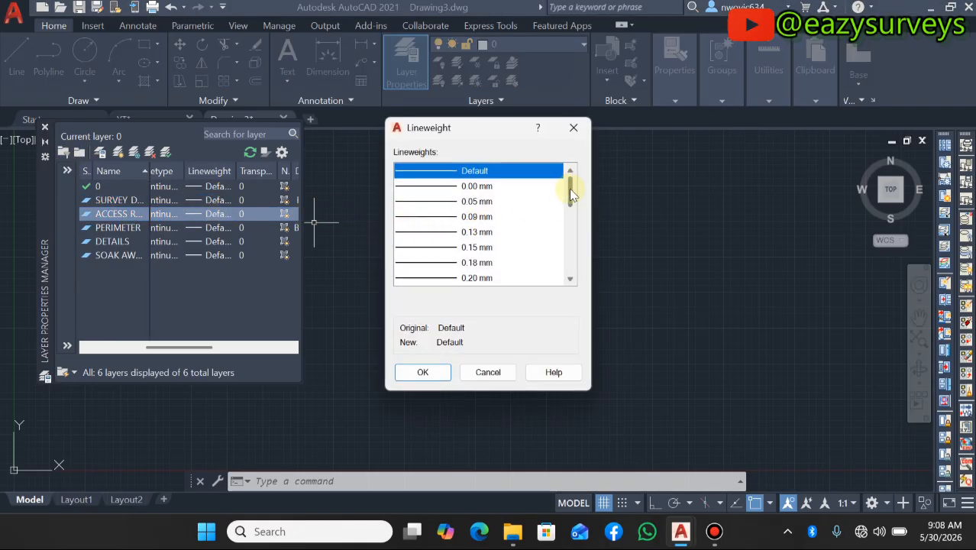
pyautogui.moveTo(571, 195); pyautogui.dragTo(572, 199)
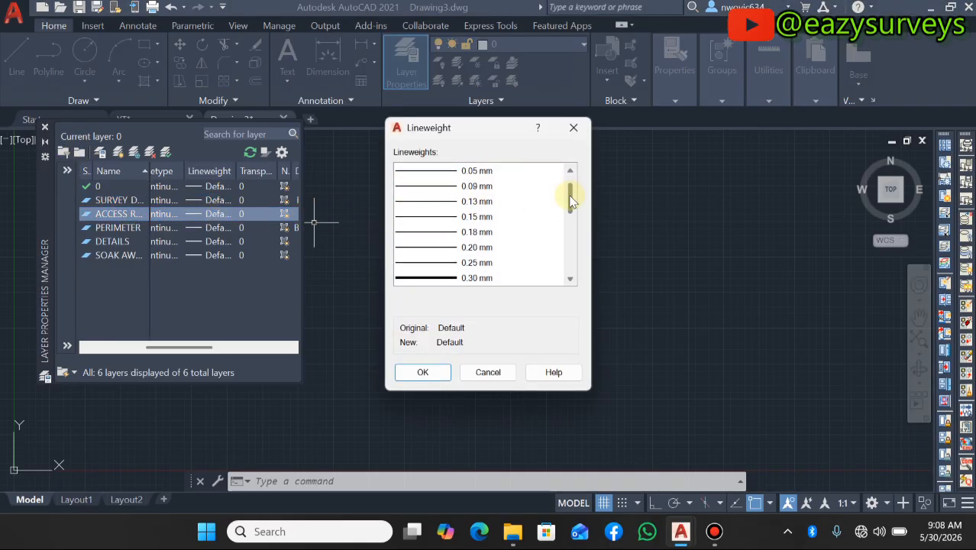
pyautogui.click(473, 203)
pyautogui.click(467, 234)
pyautogui.click(468, 263)
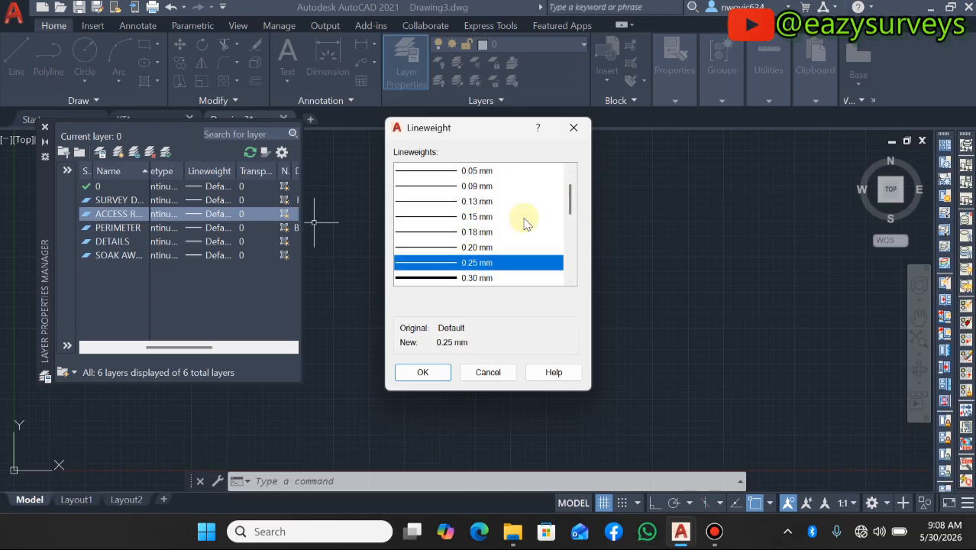
pyautogui.click(573, 127)
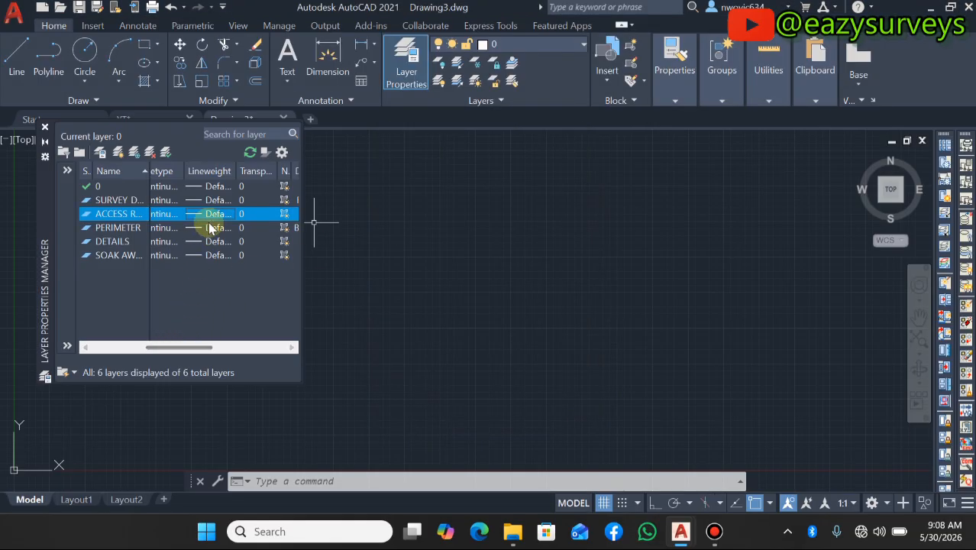
# - Assign the colour white to the layer directly below SURVEY DATA
pyautogui.moveTo(184, 345); pyautogui.dragTo(118, 359)
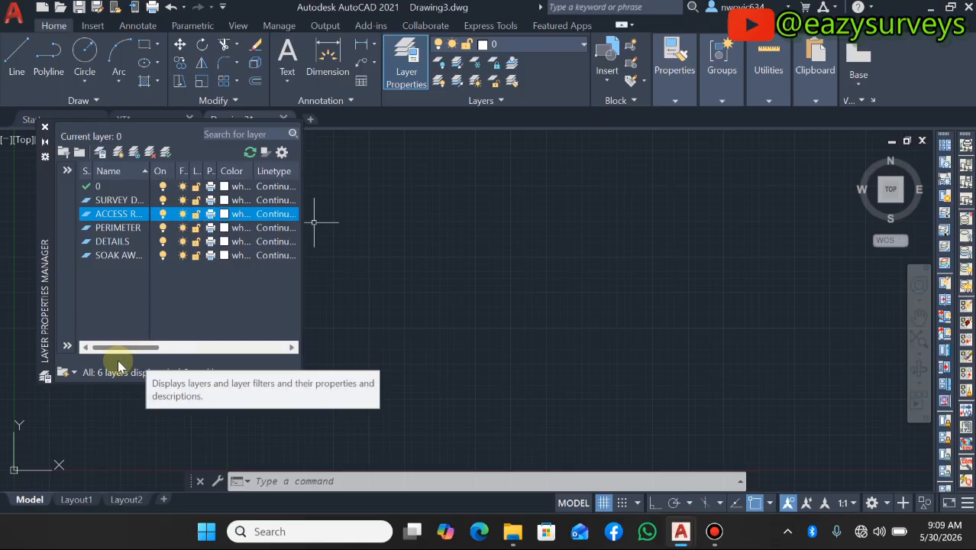
pyautogui.click(224, 214)
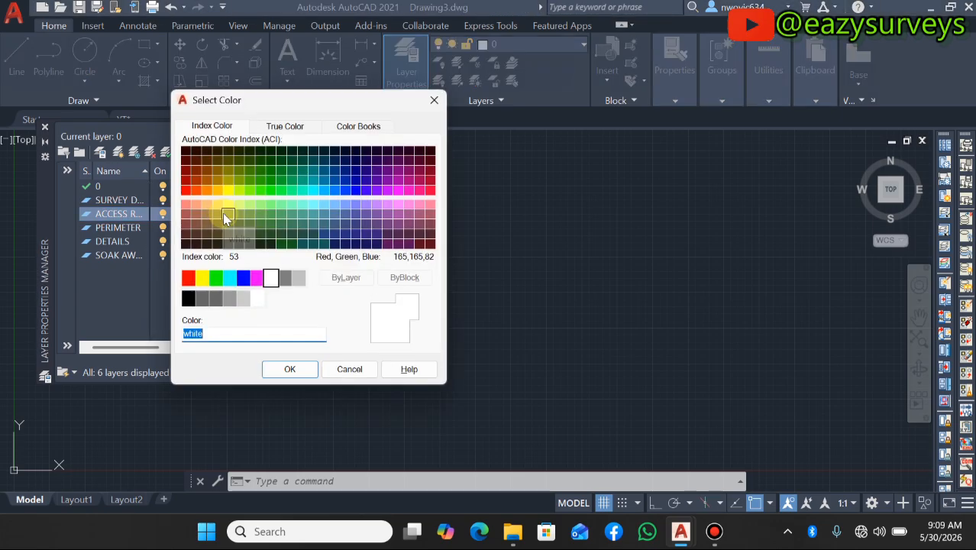
pyautogui.click(269, 280)
pyautogui.click(290, 369)
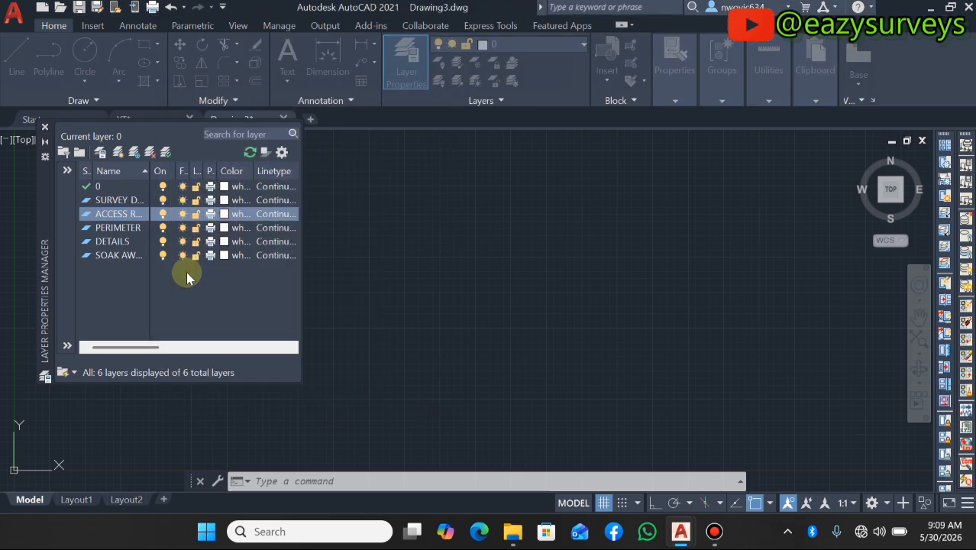
# - Set the PERIMETER layer's colour to red
pyautogui.click(224, 227)
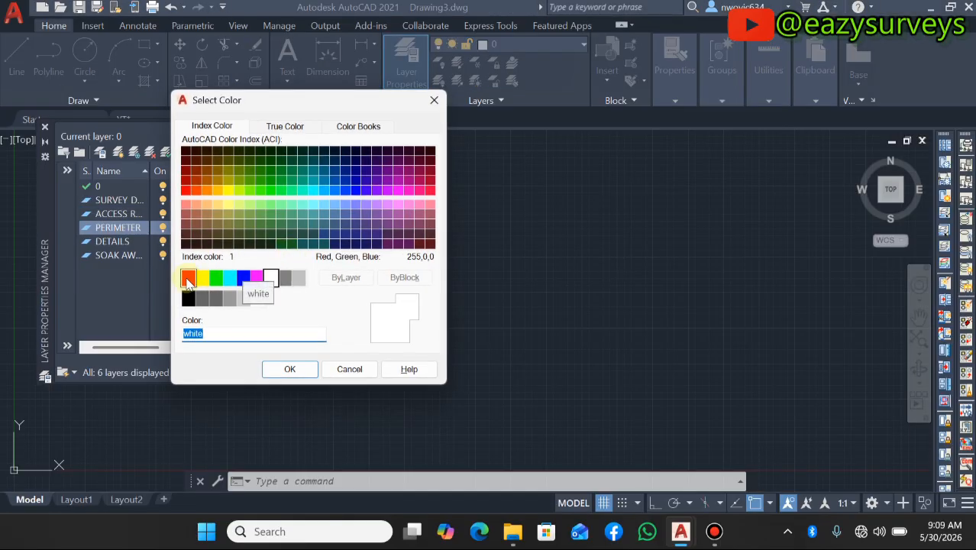
pyautogui.click(188, 279)
pyautogui.click(289, 367)
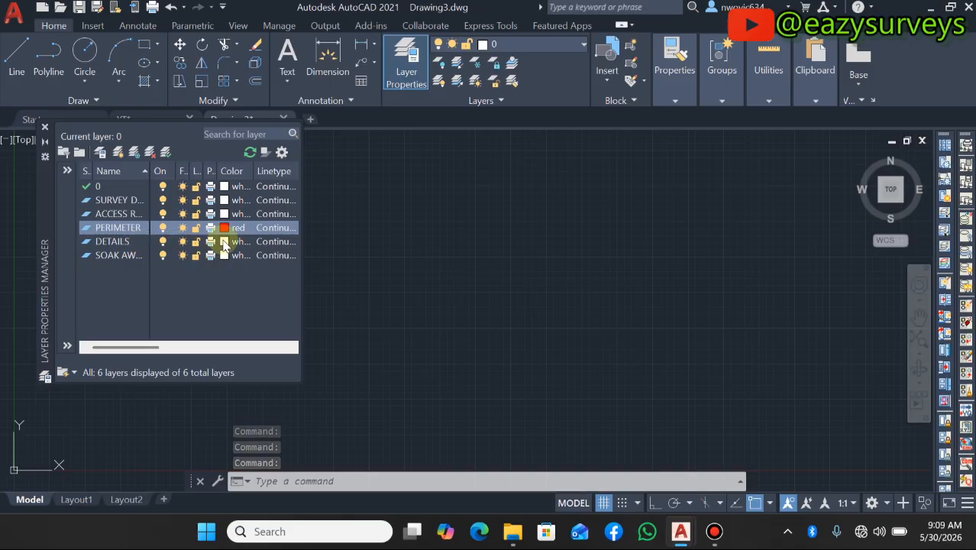
# - Confirm white as the DETAILS layer's colour and set the SOAK AWAY layer's colour to cyan
pyautogui.click(224, 241)
pyautogui.click(301, 369)
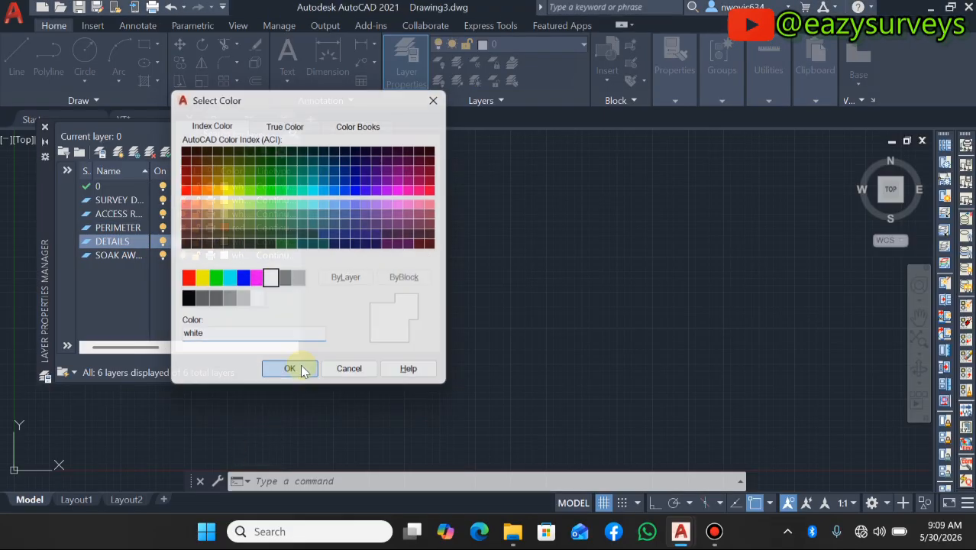
pyautogui.click(224, 256)
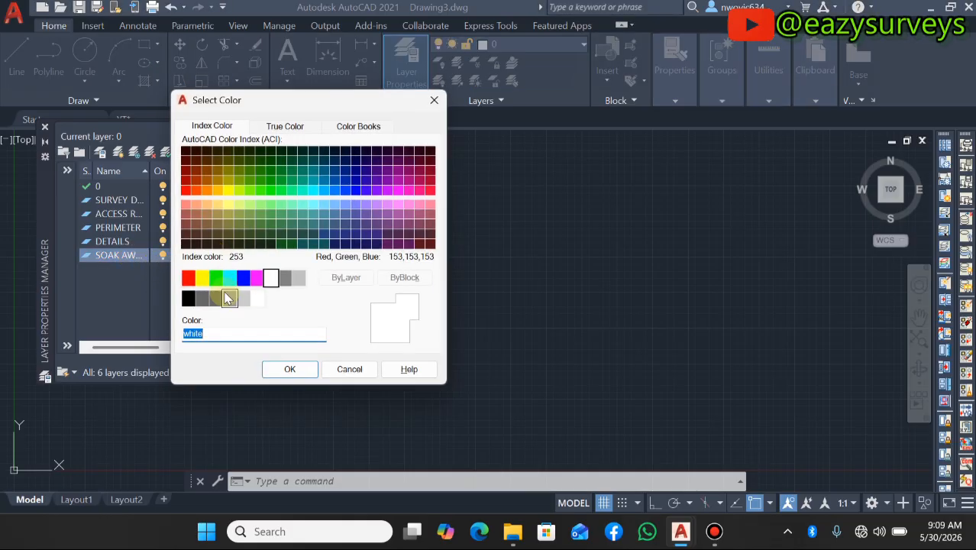
pyautogui.click(229, 277)
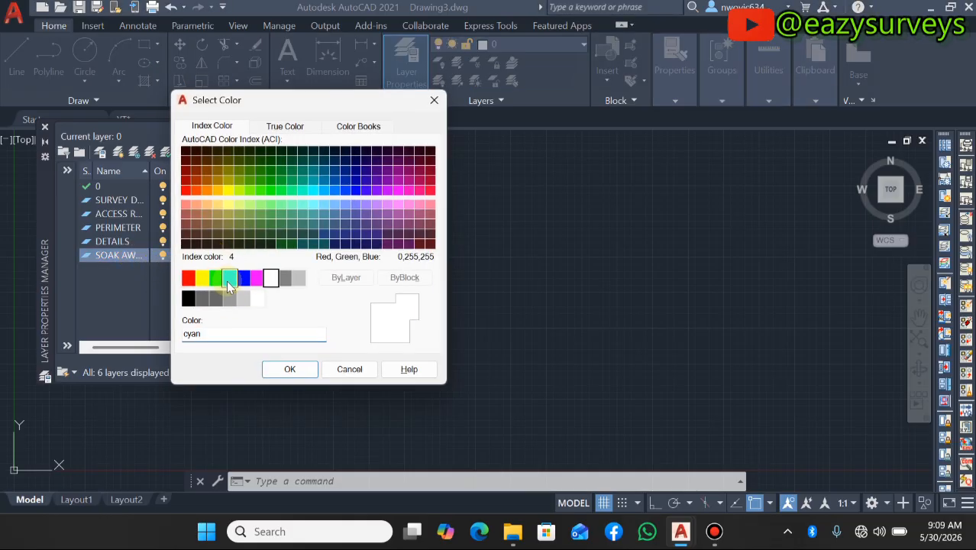
pyautogui.click(282, 369)
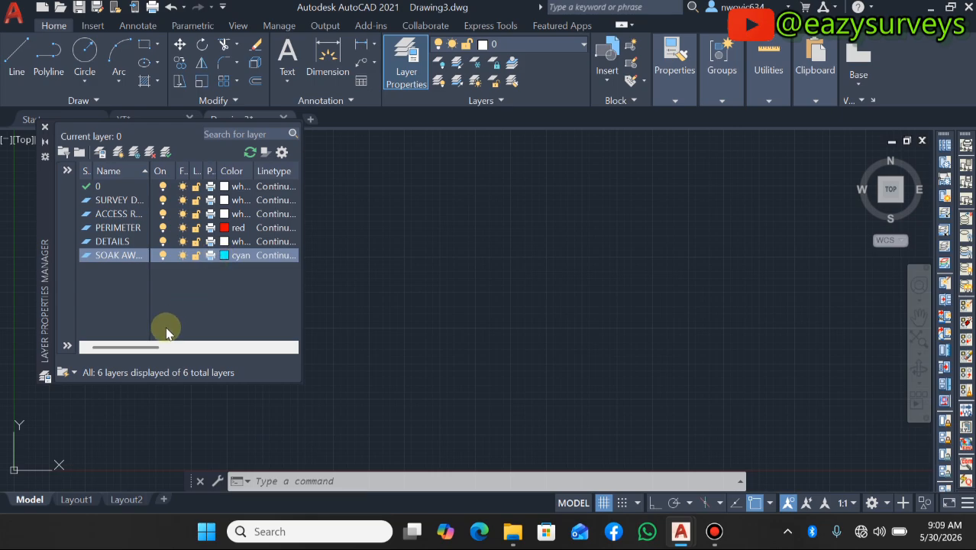
# - Make SURVEY DATA the current layer
pyautogui.click(124, 201)
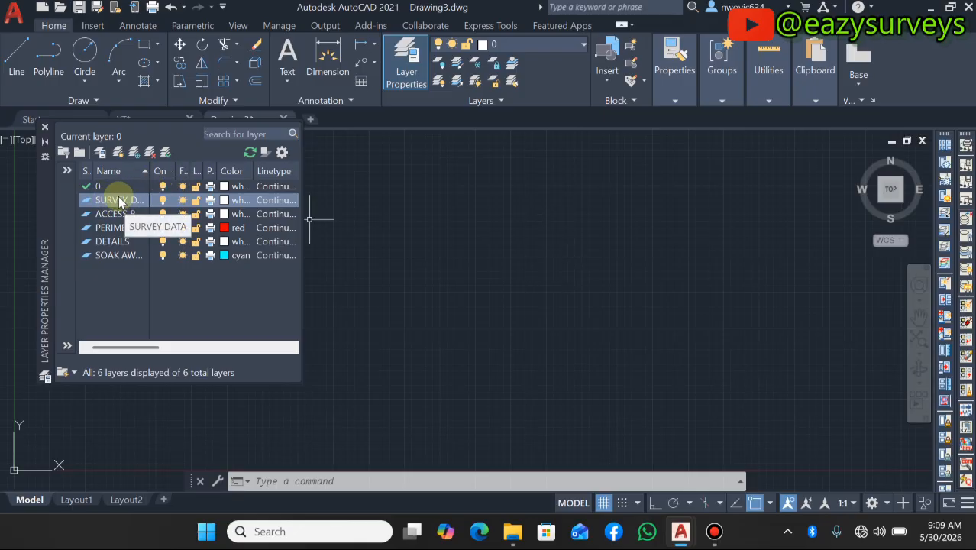
pyautogui.rightClick(120, 200)
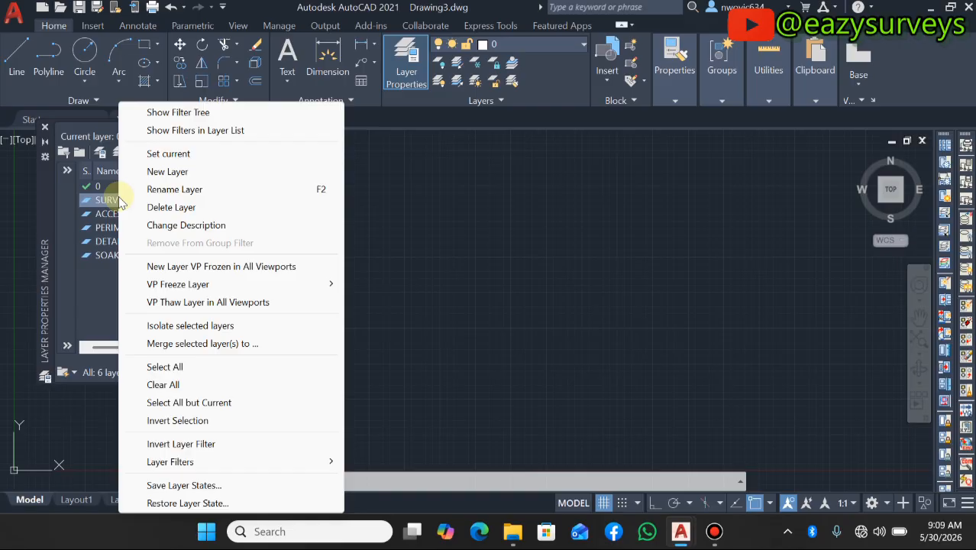
pyautogui.click(158, 155)
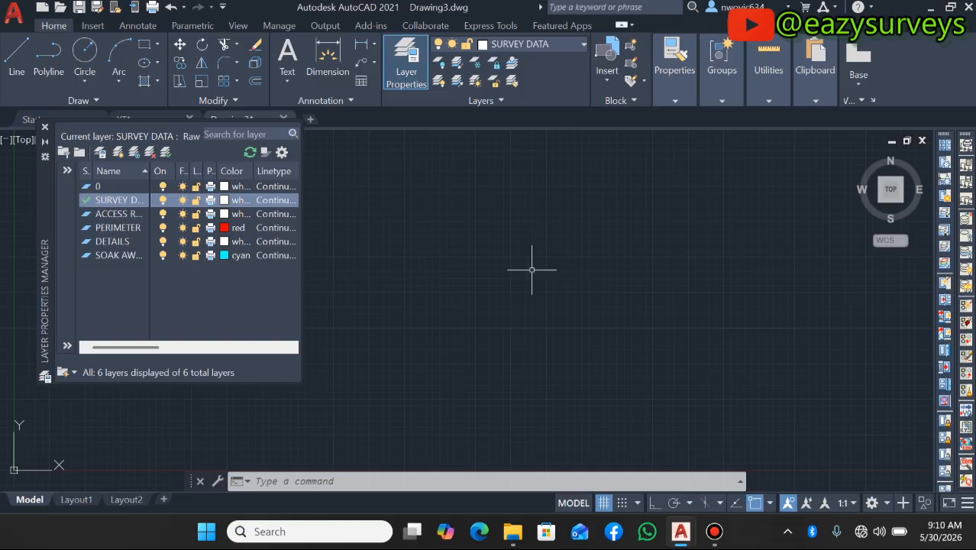
pyautogui.click(116, 188)
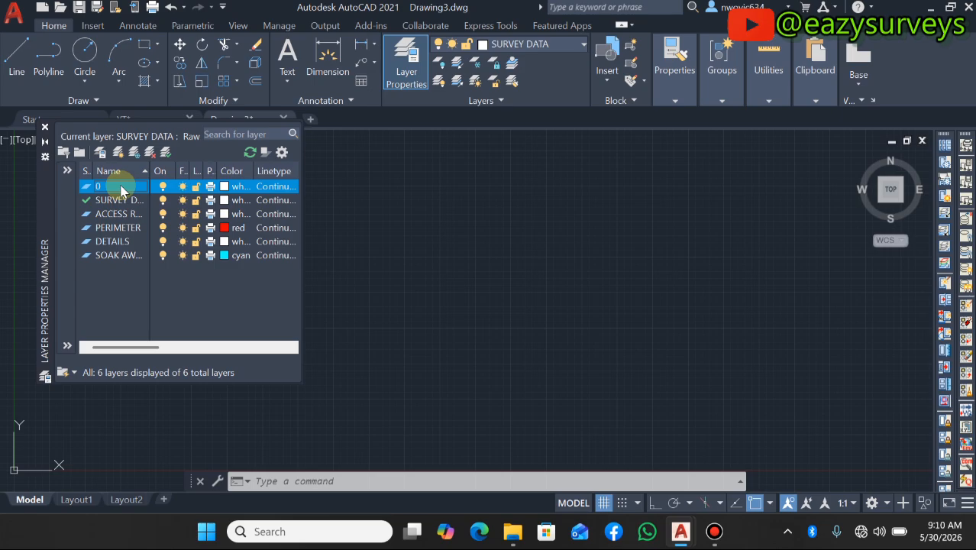
pyautogui.click(122, 201)
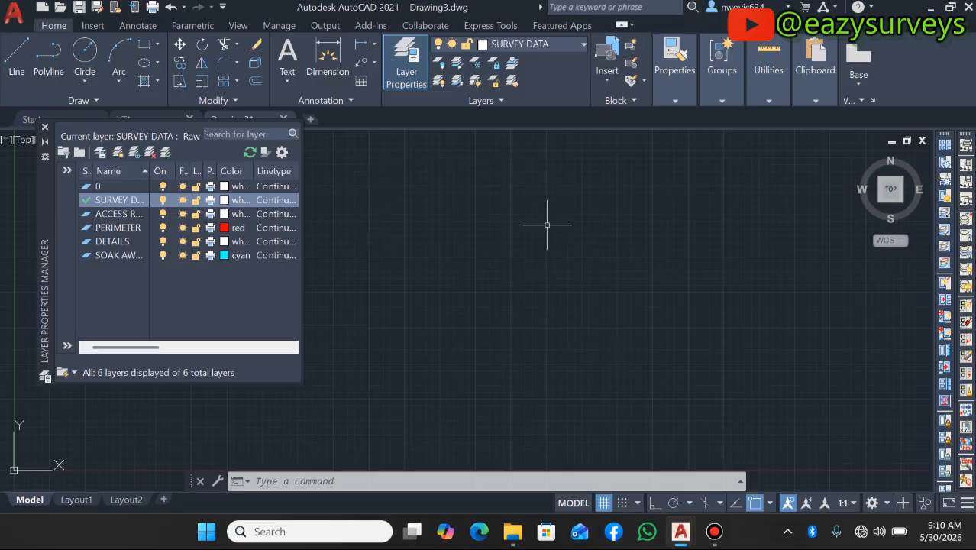
# - Make PERIMETER the current layer
pyautogui.click(120, 228)
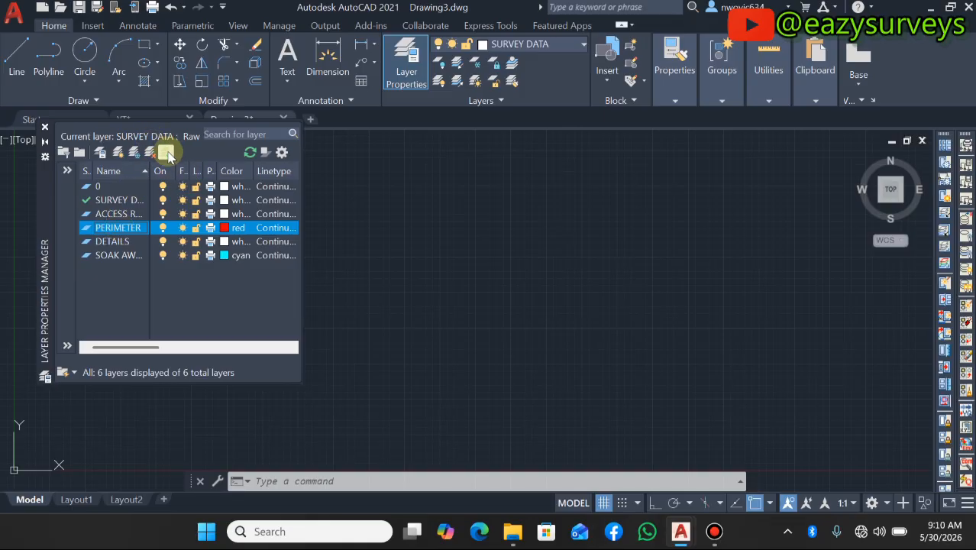
pyautogui.rightClick(131, 232)
pyautogui.click(157, 153)
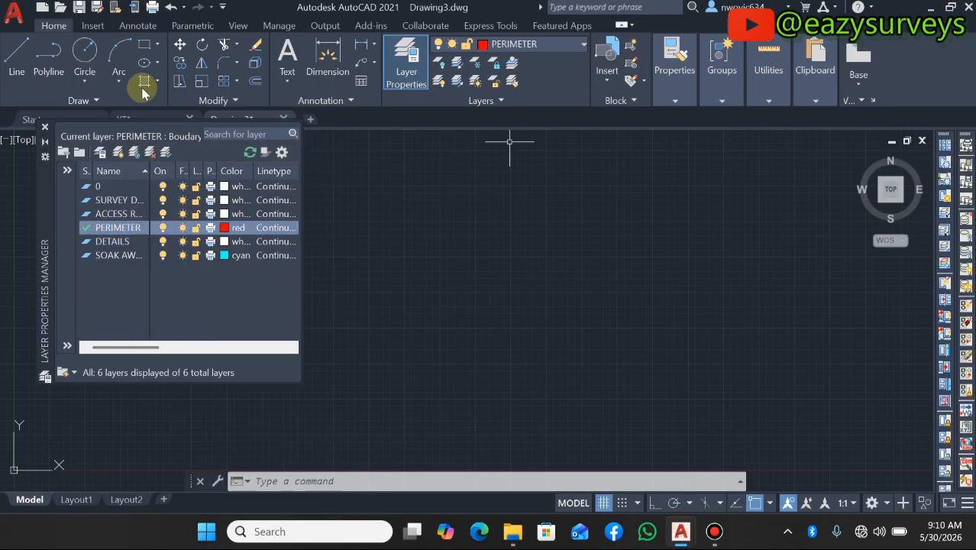
# - Draw a closed six-sided polyline as the project boundary on PERIMETER, notched at its lower left, with a closing side about 7.4 units long
pyautogui.click(49, 59)
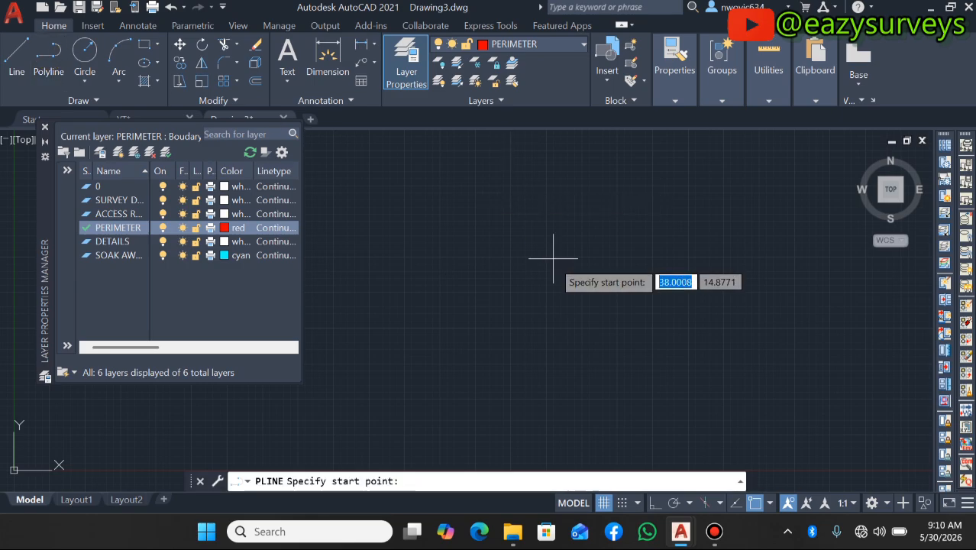
pyautogui.click(423, 291)
pyautogui.click(584, 163)
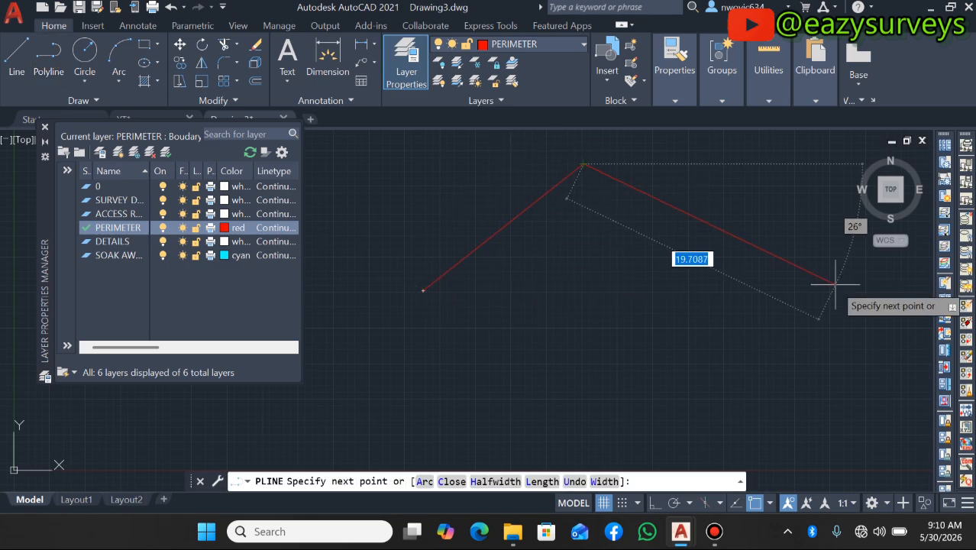
pyautogui.click(803, 277)
pyautogui.click(691, 427)
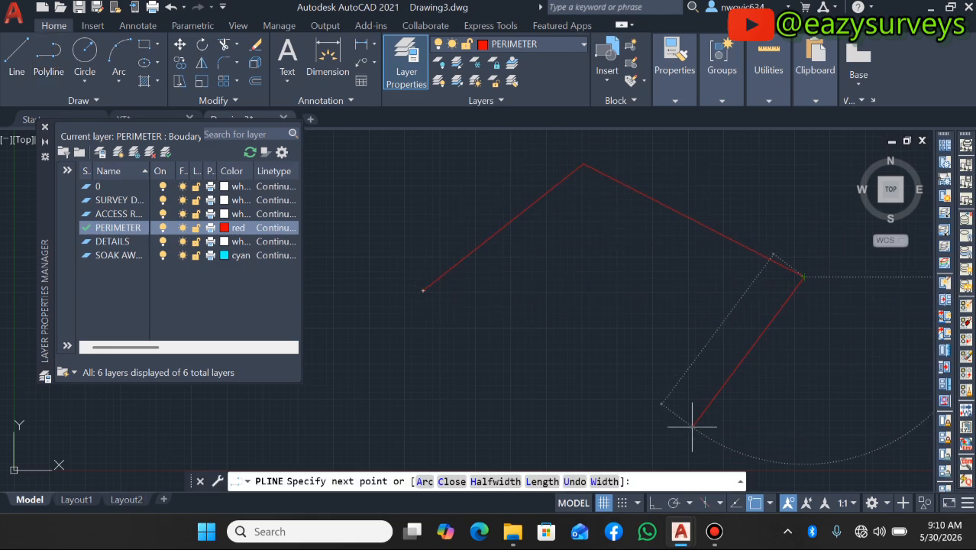
pyautogui.click(526, 372)
pyautogui.click(526, 287)
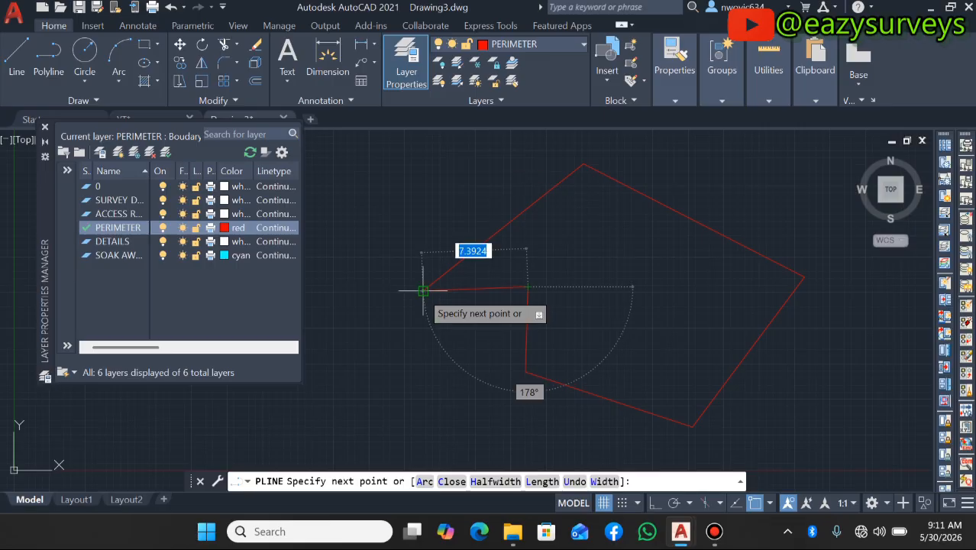
pyautogui.rightClick(424, 291)
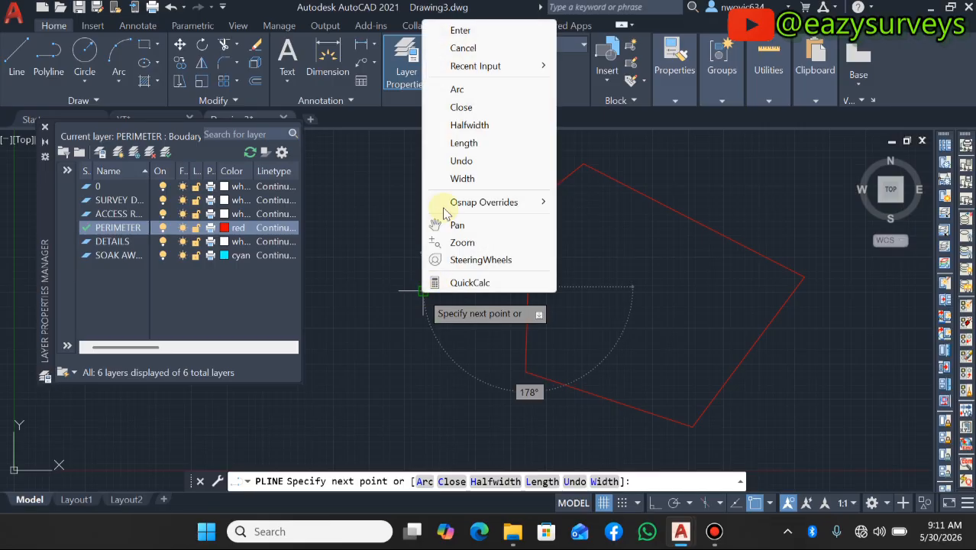
pyautogui.click(462, 108)
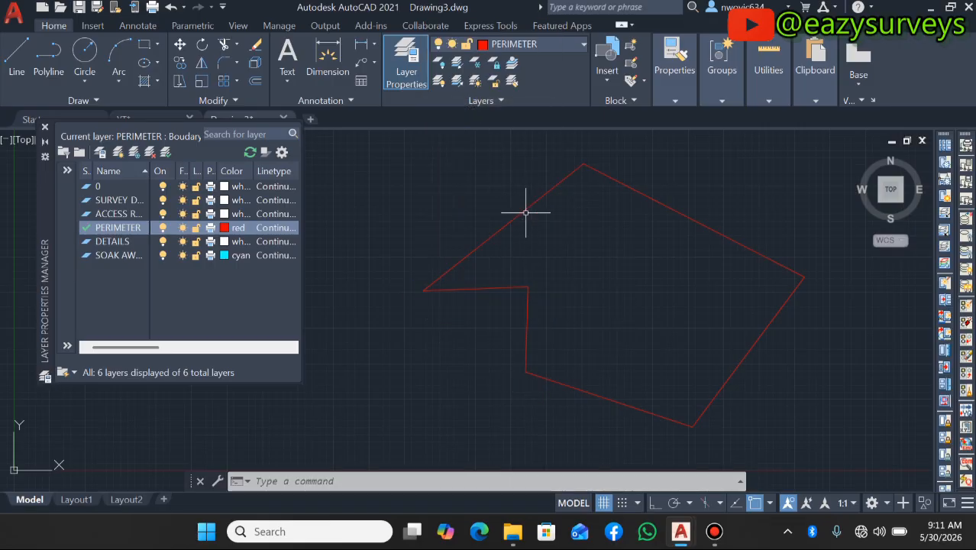
# - Make DETAILS the current layer
pyautogui.click(124, 243)
pyautogui.rightClick(125, 242)
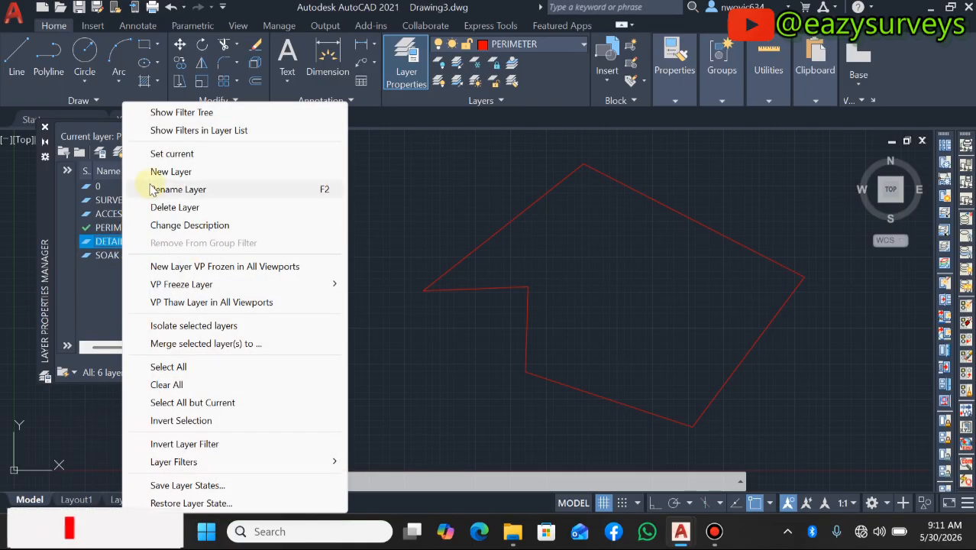
pyautogui.click(151, 153)
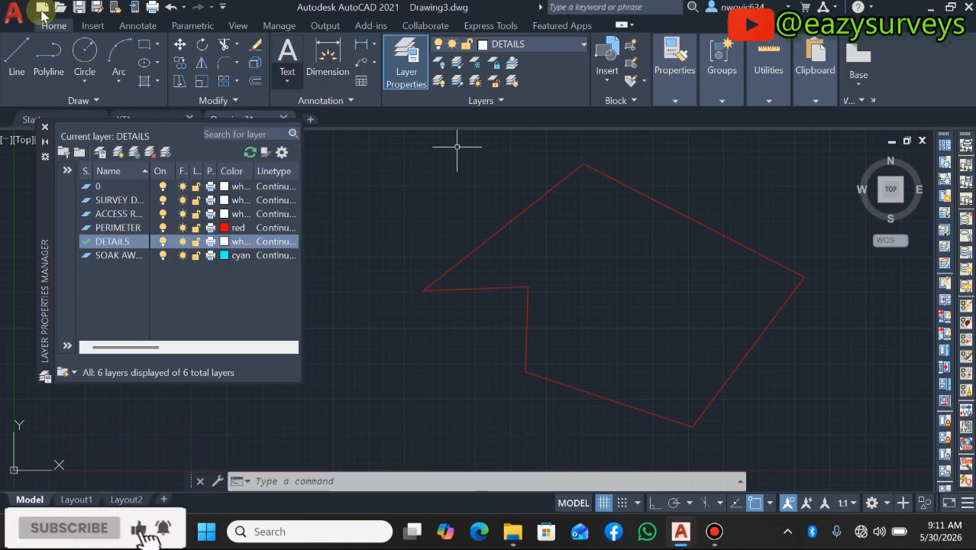
# - Draw a small closed four-sided polyline inside the boundary below its upper corner, with a closing side about 2.6 units long
pyautogui.click(48, 52)
pyautogui.click(608, 216)
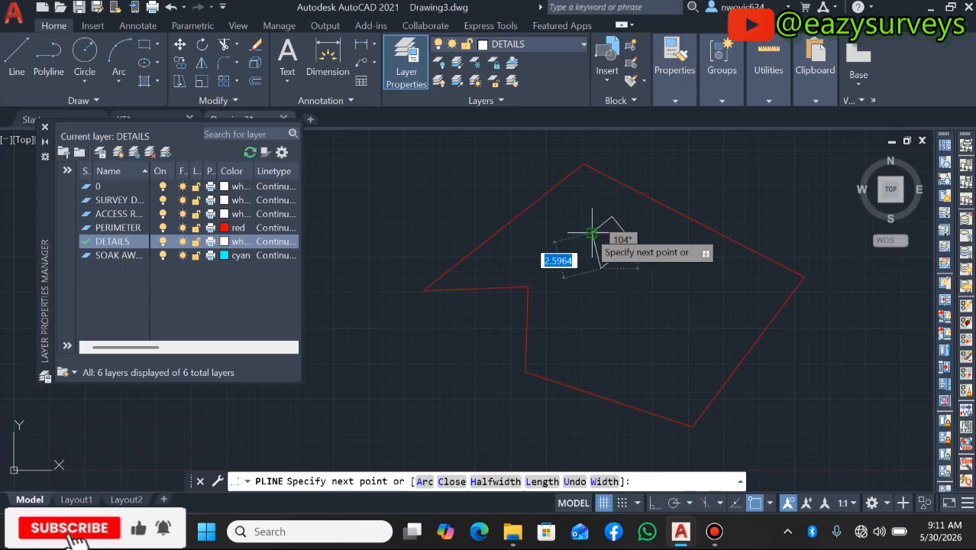
pyautogui.rightClick(591, 232)
pyautogui.click(627, 321)
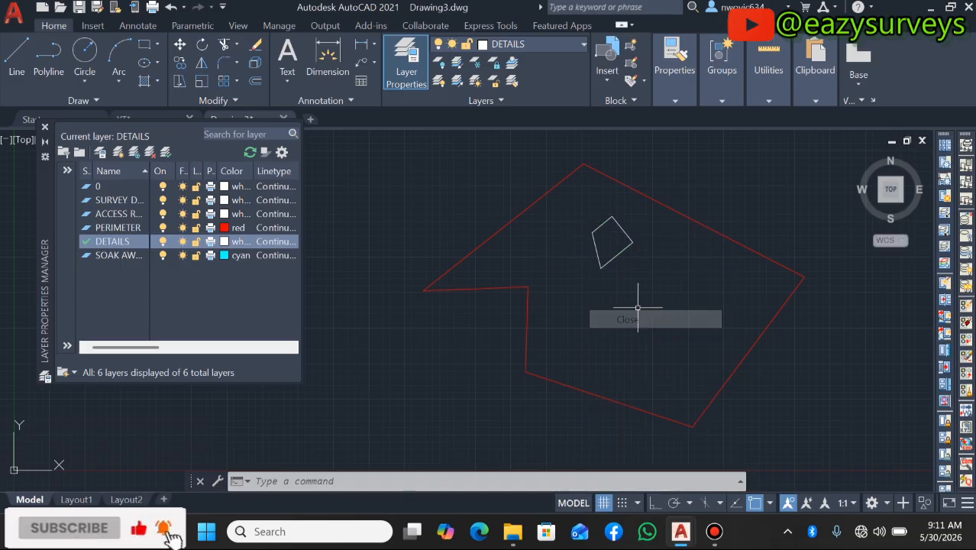
# - Draw a closed eight-sided polyline inside the boundary near its right-hand corner on DETAILS, with a closing side about 1.1 units long
pyautogui.click(48, 57)
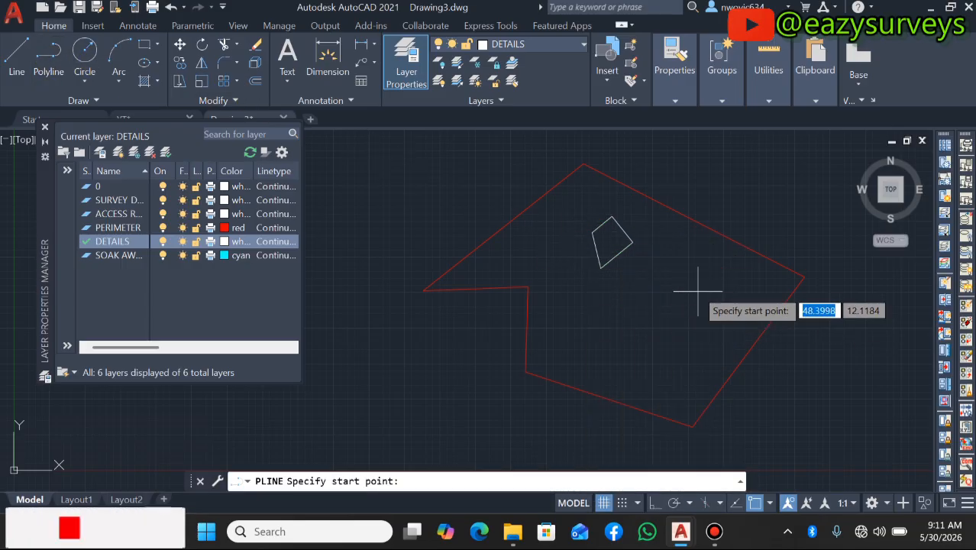
pyautogui.click(695, 283)
pyautogui.click(723, 274)
pyautogui.click(730, 293)
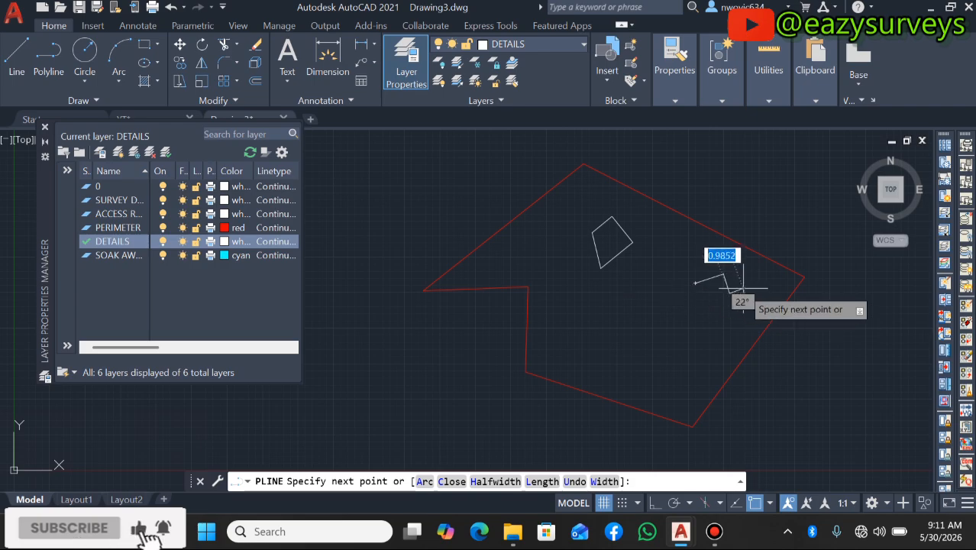
pyautogui.click(751, 284)
pyautogui.click(751, 311)
pyautogui.click(719, 322)
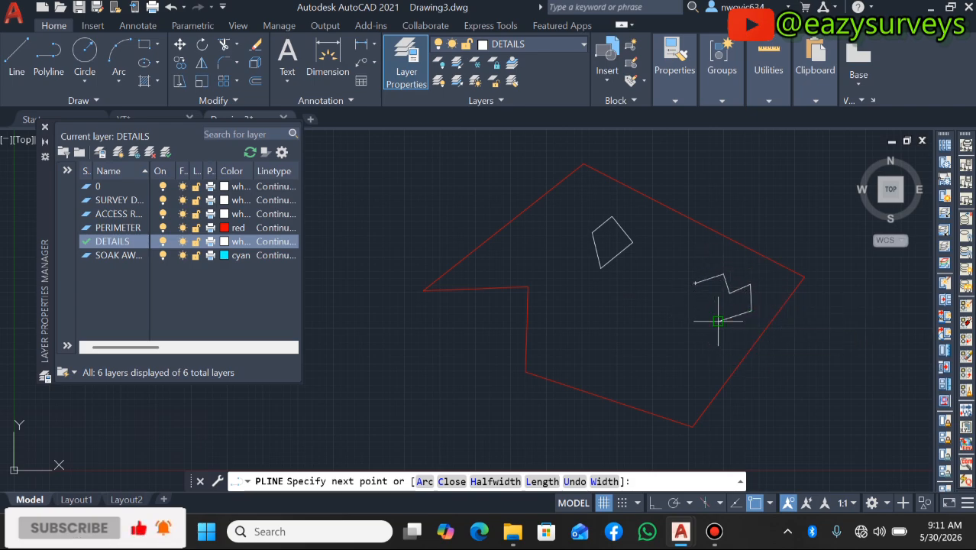
pyautogui.click(711, 298)
pyautogui.click(694, 299)
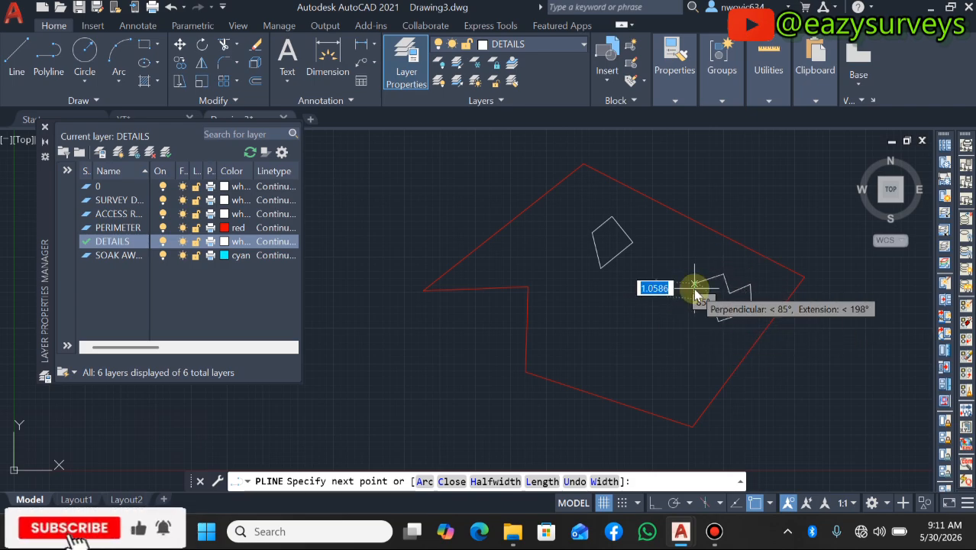
pyautogui.rightClick(693, 283)
pyautogui.click(729, 99)
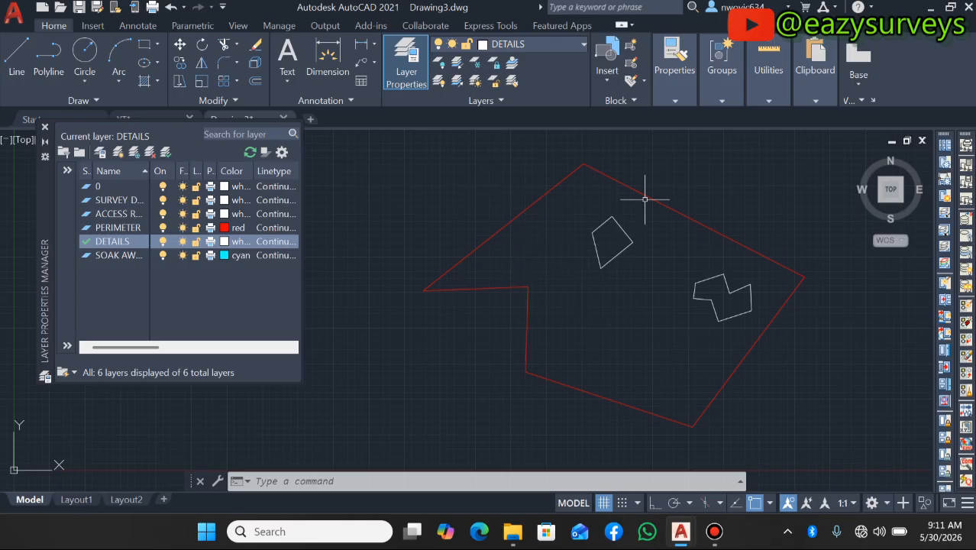
# - Make ACCESS ROADS the current layer and draw an open two-segment road edge outside the boundary, following its lower-right and lower sides
pyautogui.click(126, 214)
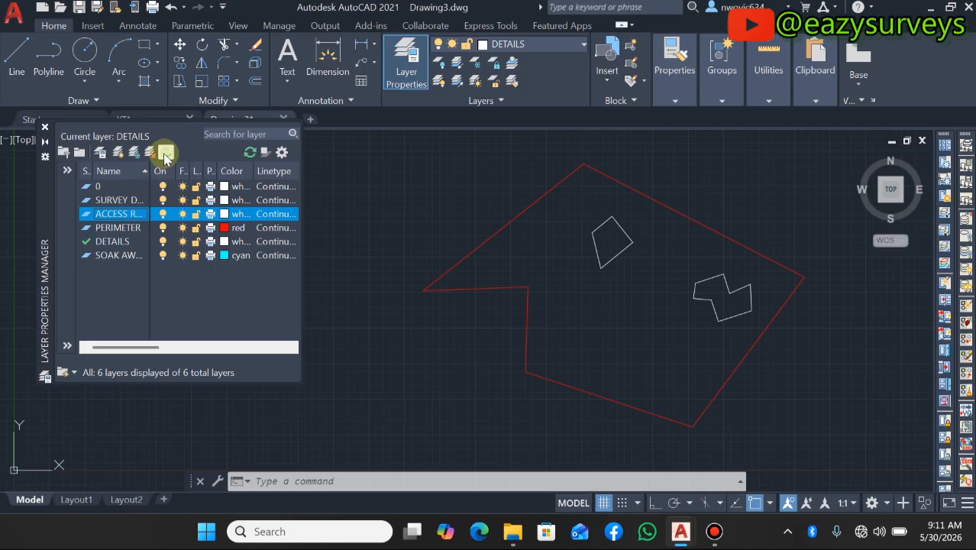
pyautogui.click(165, 156)
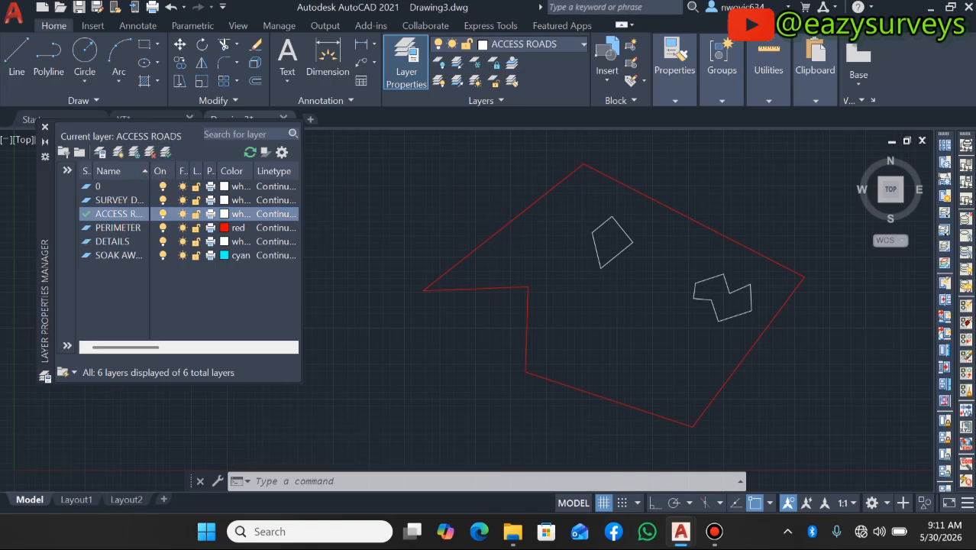
pyautogui.scroll(-3, 529, 253)
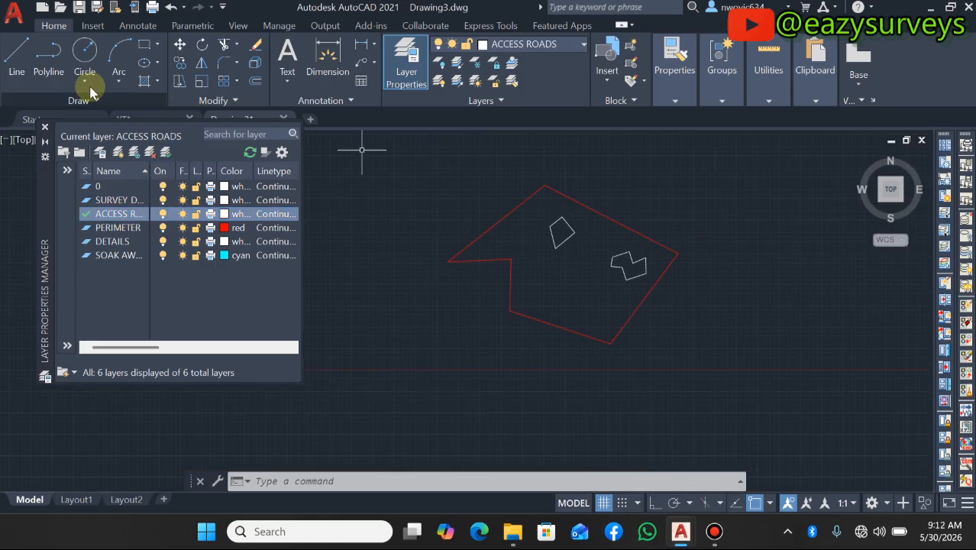
pyautogui.click(48, 57)
pyautogui.click(718, 238)
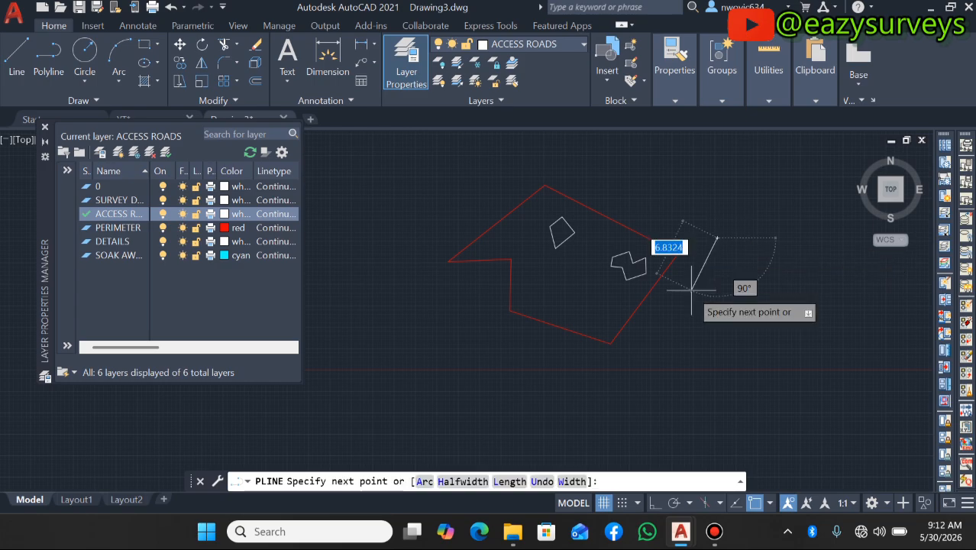
pyautogui.click(613, 372)
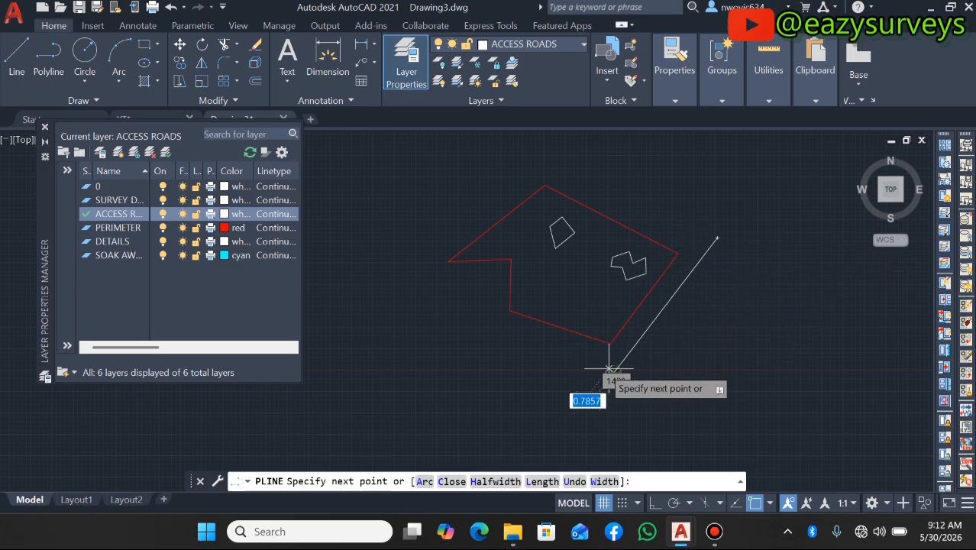
pyautogui.click(463, 314)
pyautogui.press('Return')
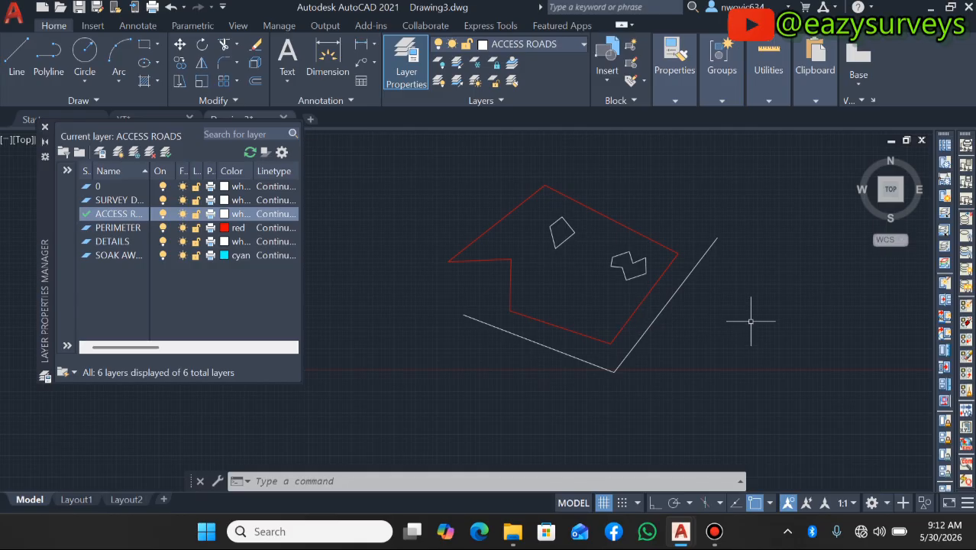
# - Draw the opposite road edges alongside the first one, plus two short side-road lines about 5.4 units long branching off the lower edge
pyautogui.click(455, 340)
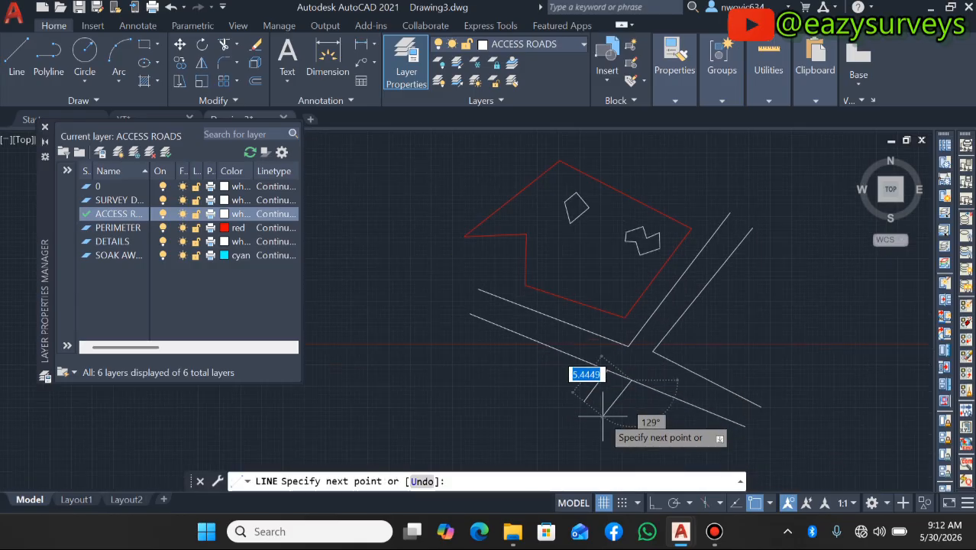
pyautogui.click(610, 421)
pyautogui.press('Return')
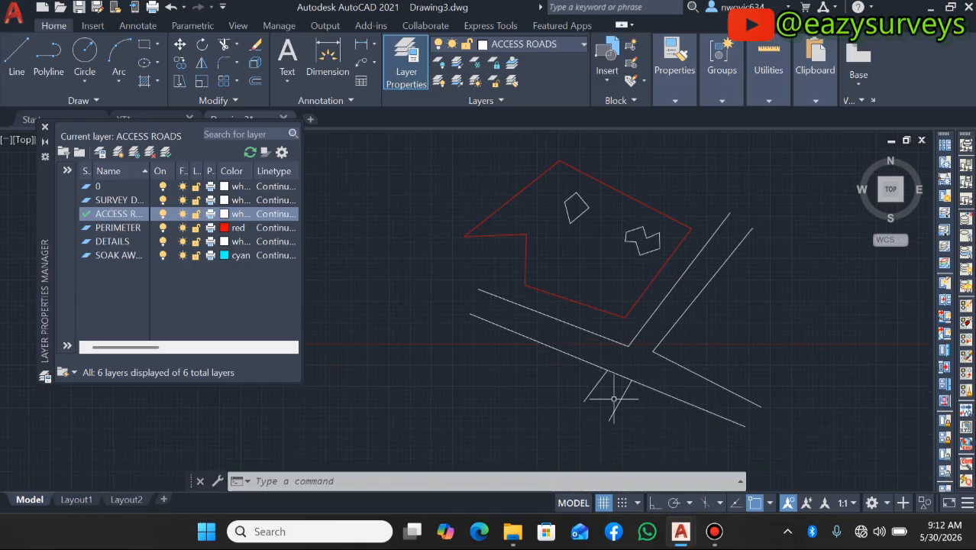
# - Trim the piece of the lower road edge that crosses the side-road opening
pyautogui.write('tr')
pyautogui.press('Return')
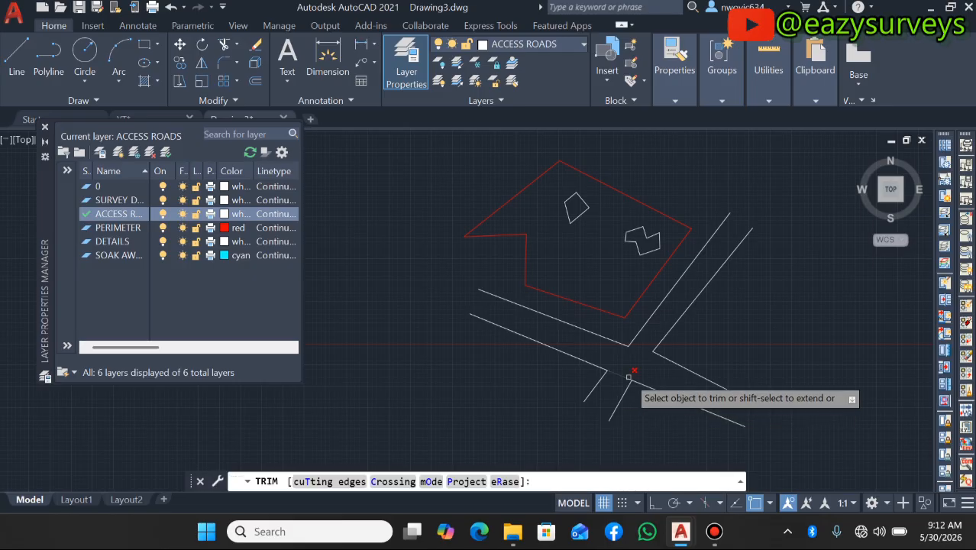
pyautogui.click(628, 376)
pyautogui.press('Return')
pyautogui.scroll(-2, 730, 381)
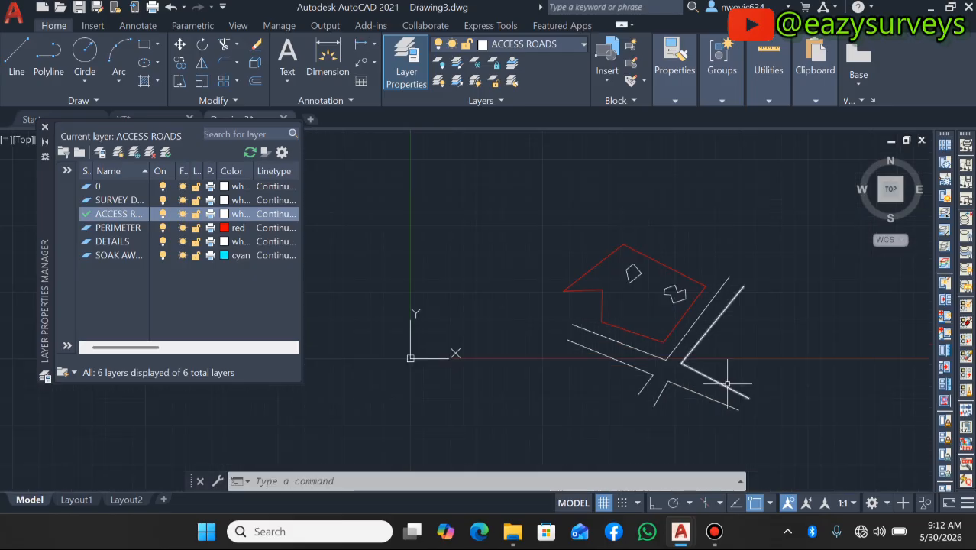
pyautogui.scroll(2, 668, 292)
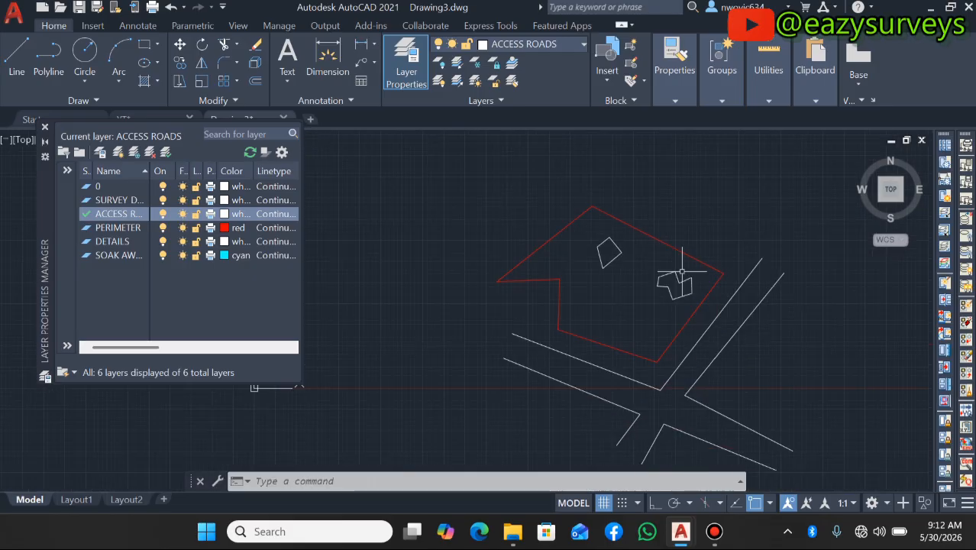
pyautogui.moveTo(678, 273); pyautogui.dragTo(643, 246, button='middle')
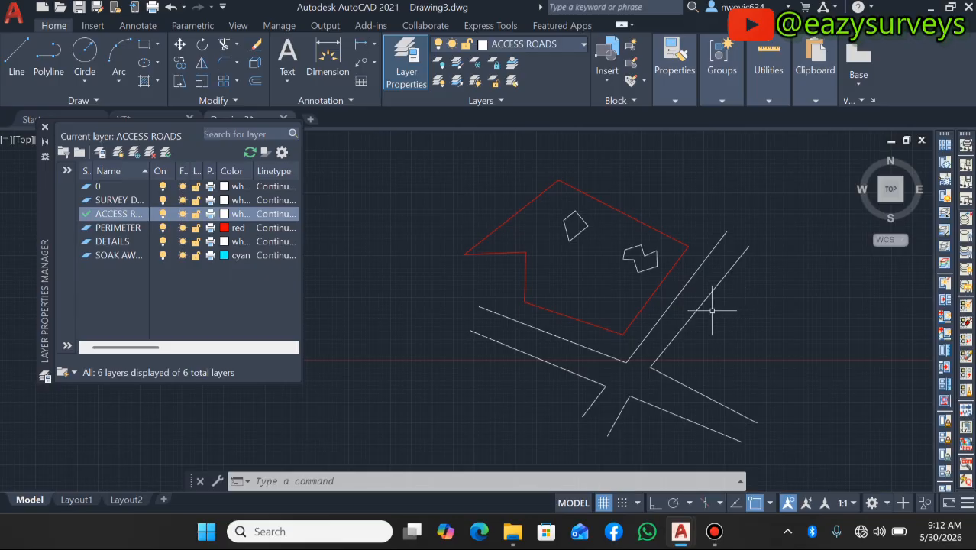
pyautogui.scroll(2, 679, 289)
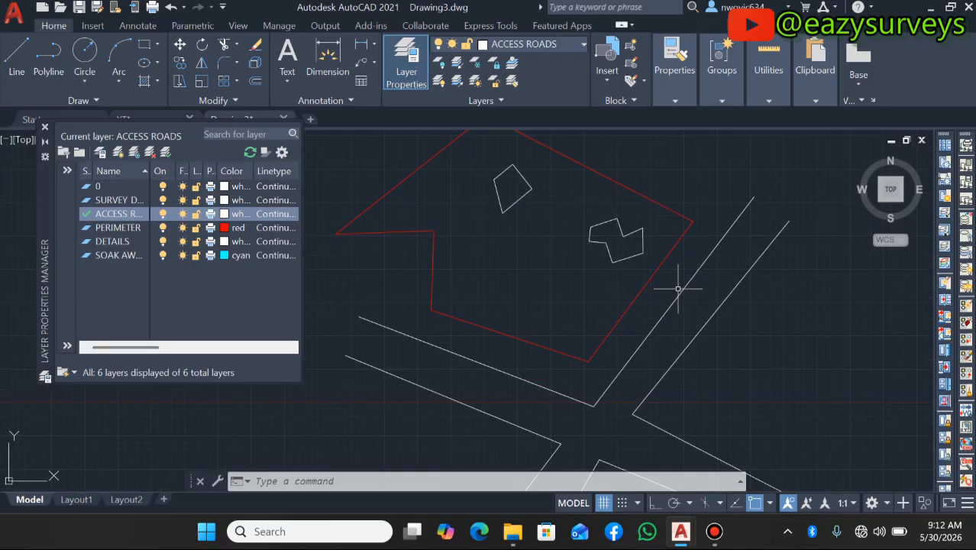
pyautogui.scroll(-2, 674, 333)
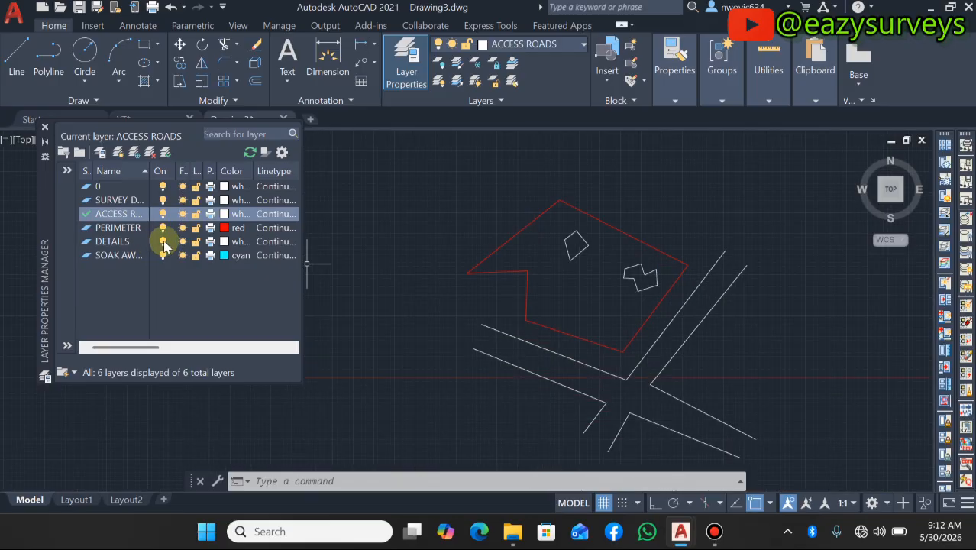
# - Turn the DETAILS layer and the PERIMETER layer off and back on, one after the other
pyautogui.click(163, 241)
pyautogui.click(163, 242)
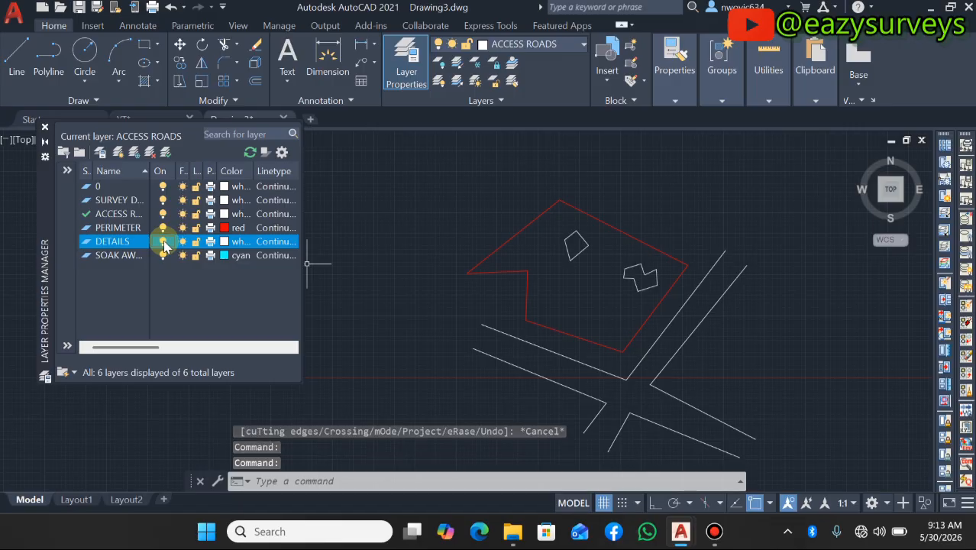
pyautogui.click(162, 241)
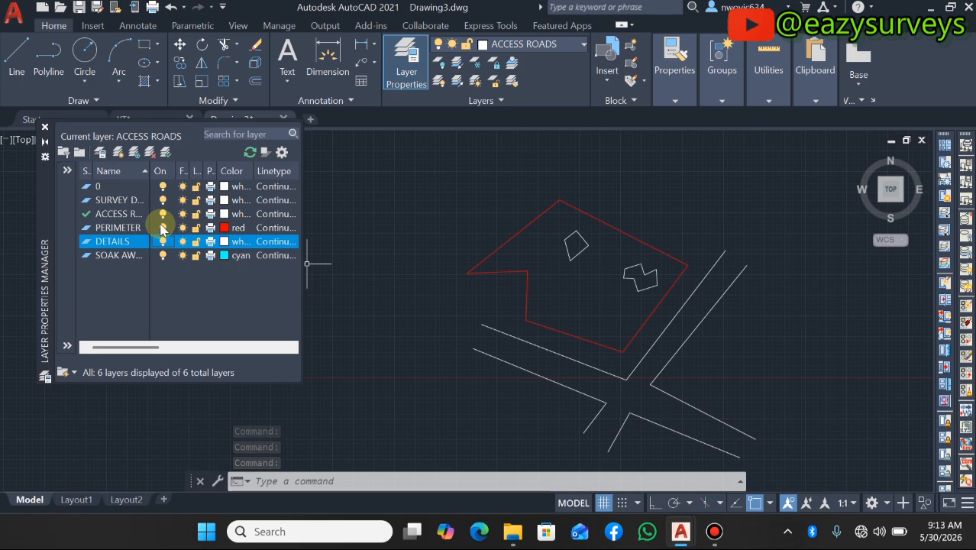
pyautogui.click(162, 228)
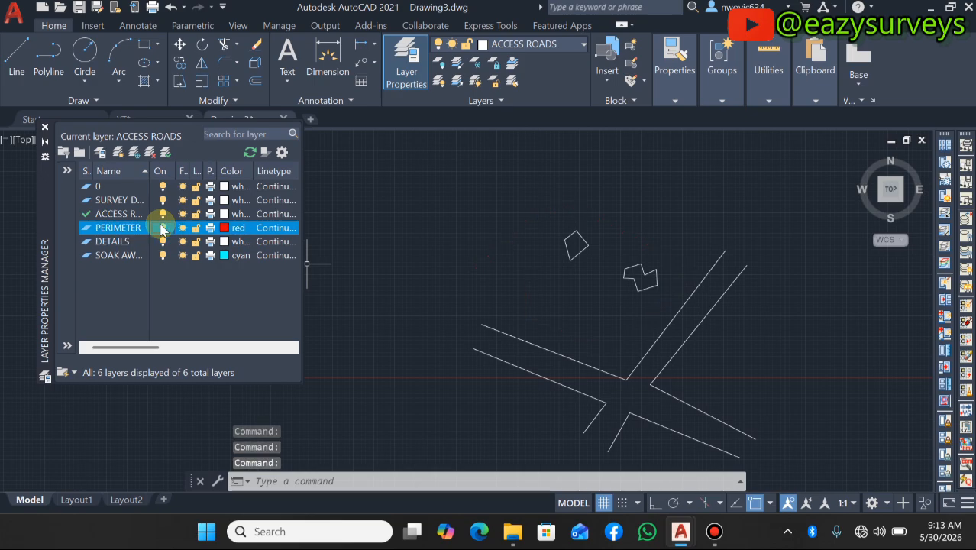
pyautogui.click(162, 228)
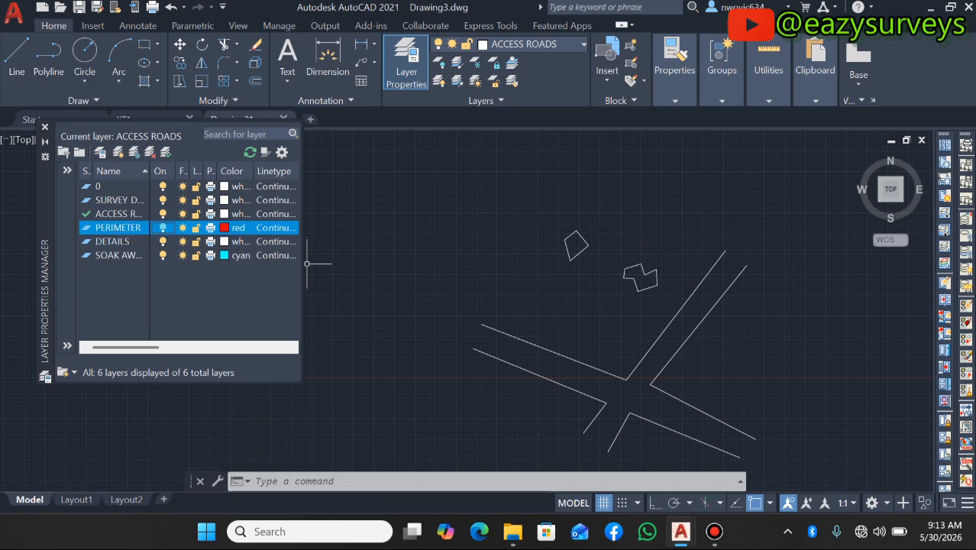
pyautogui.click(163, 227)
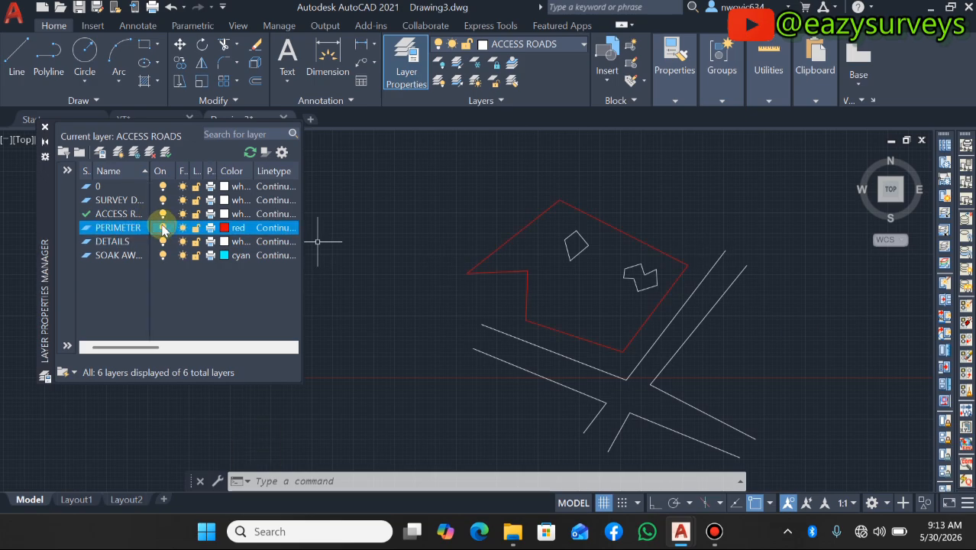
# - Make PERIMETER the current layer in place of ACCESS ROADS
pyautogui.click(117, 215)
pyautogui.click(124, 227)
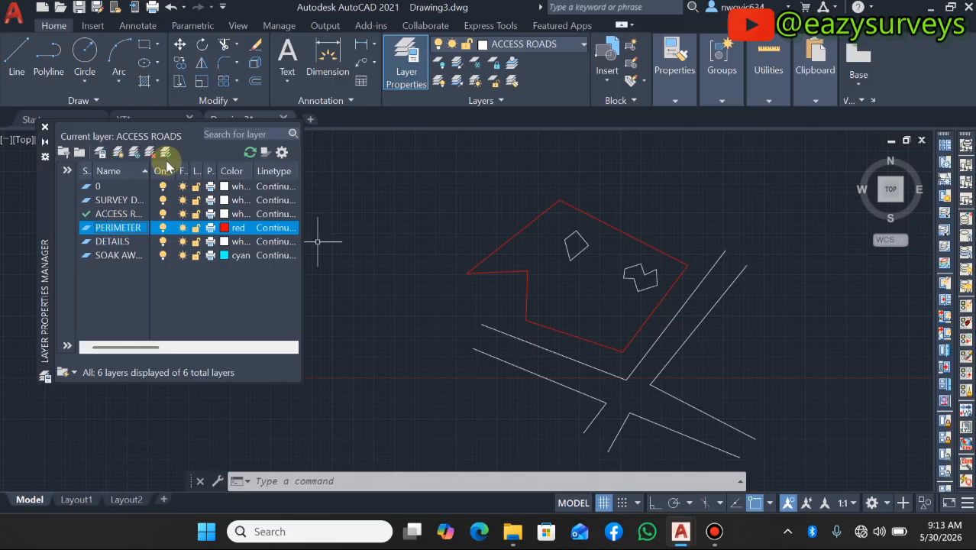
pyautogui.click(164, 152)
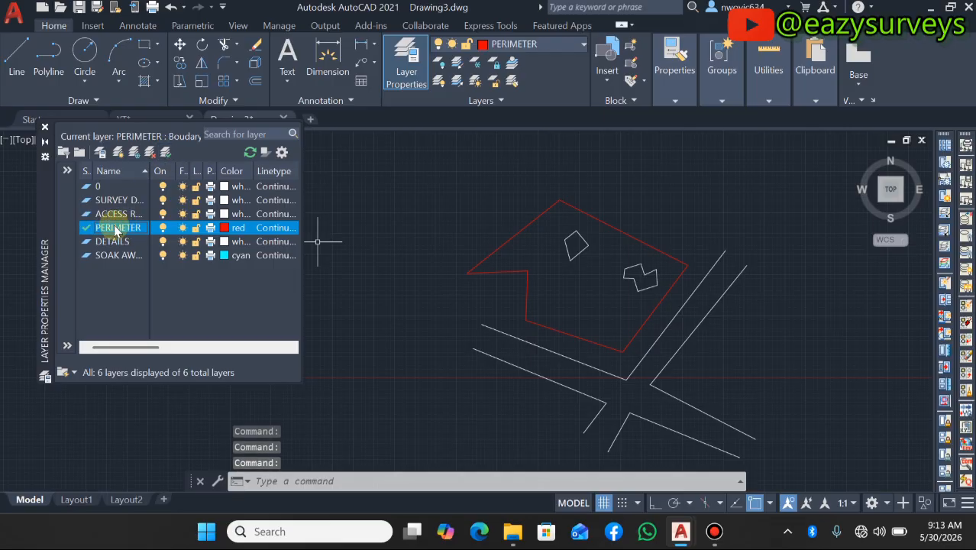
# - Turn the ACCESS ROADS layer off and back on, and inspect the roads around the boundary
pyautogui.click(162, 214)
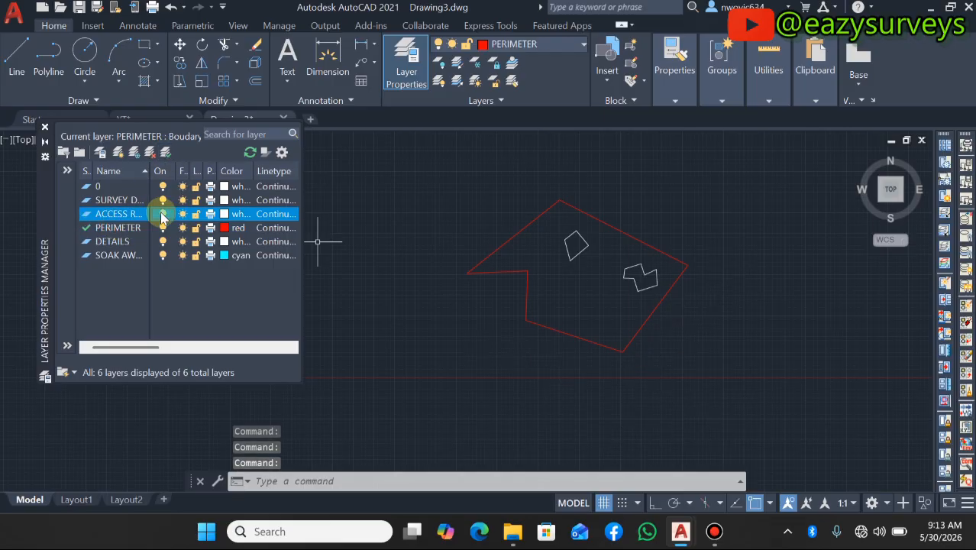
pyautogui.click(163, 214)
pyautogui.scroll(-2, 603, 382)
pyautogui.scroll(4, 623, 371)
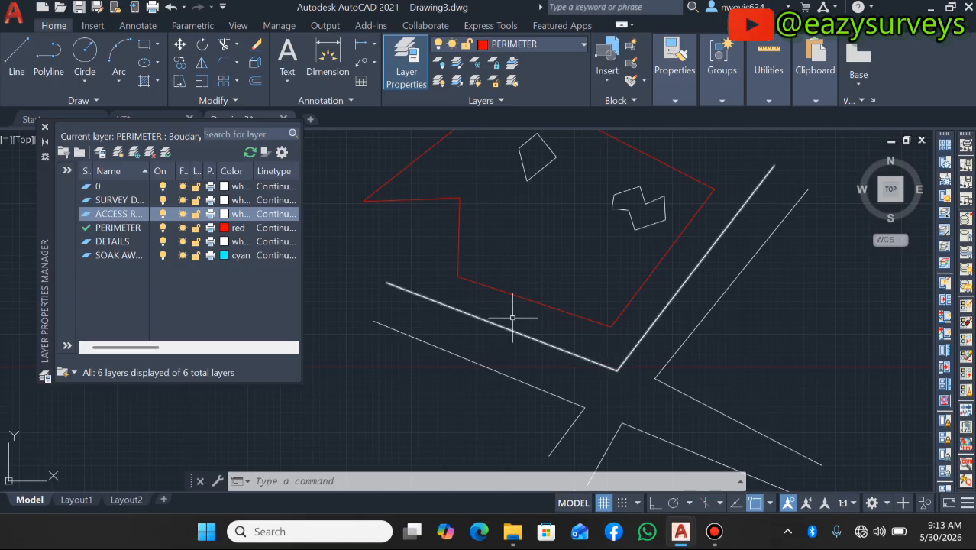
pyautogui.scroll(-2, 512, 319)
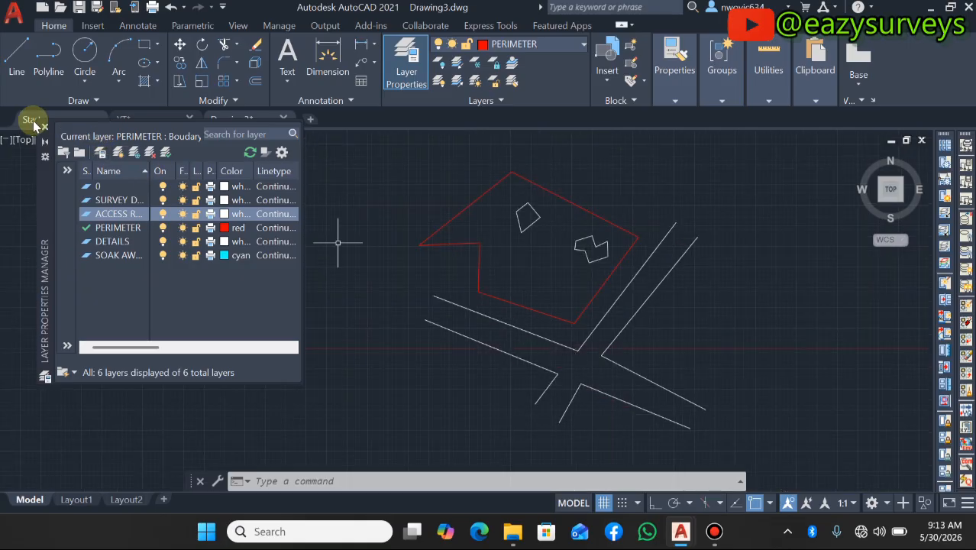
# - Close the layer manager, switch to the YT drawing and display its layer list
pyautogui.click(45, 127)
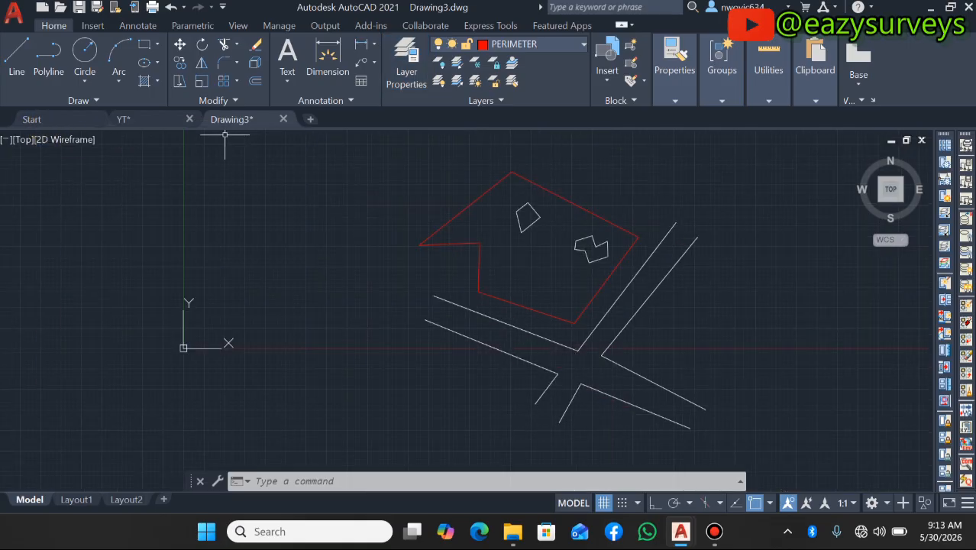
pyautogui.click(137, 120)
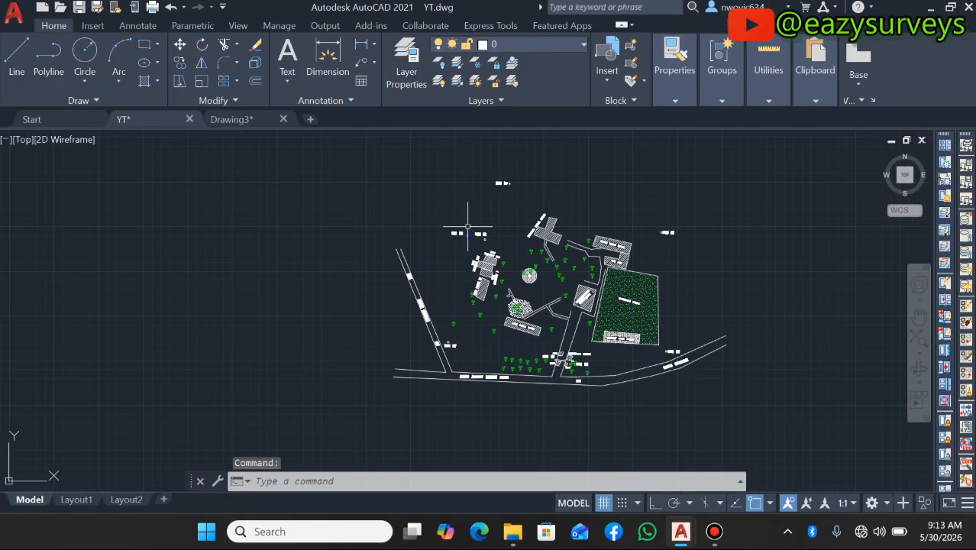
pyautogui.click(406, 70)
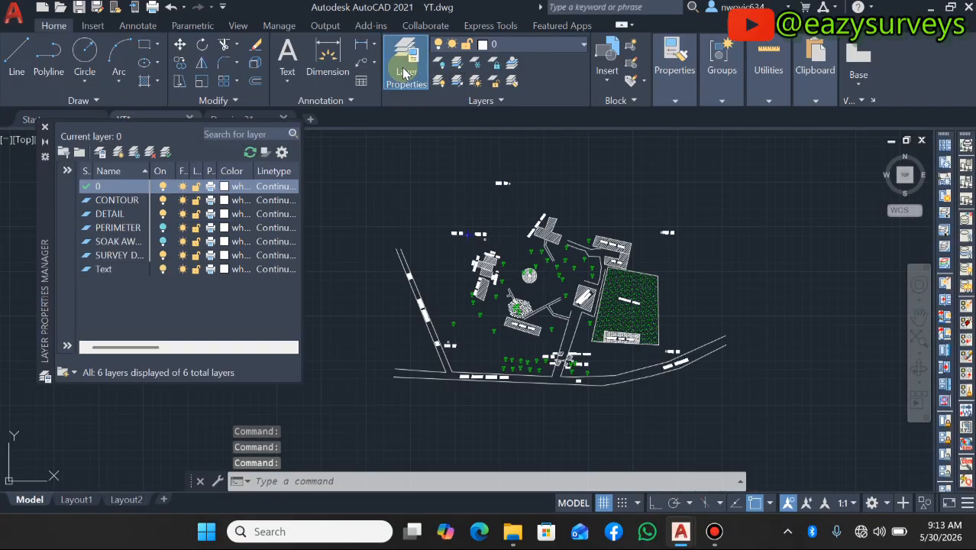
# - Turn on the soak-away and PERIMETER layers of the school site plan and inspect the boundary
pyautogui.click(163, 241)
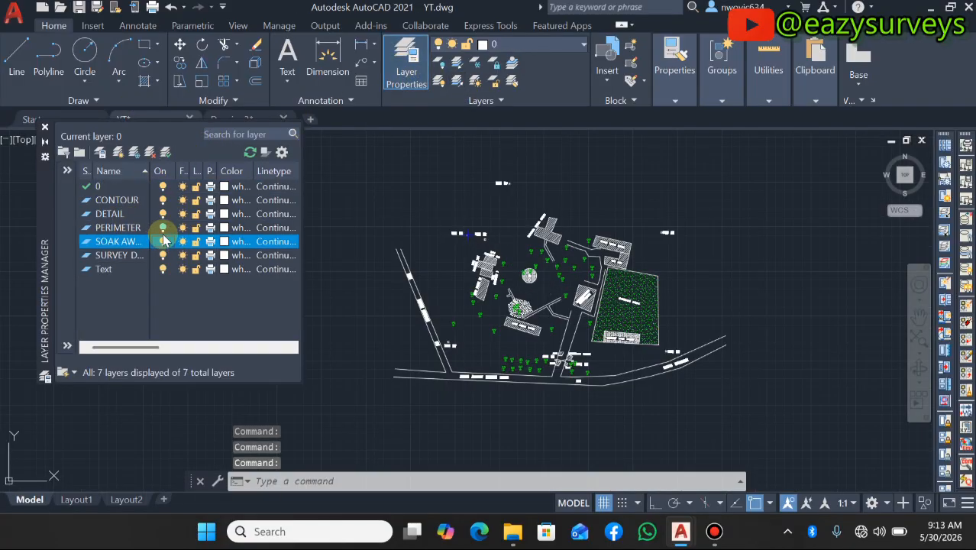
pyautogui.click(164, 228)
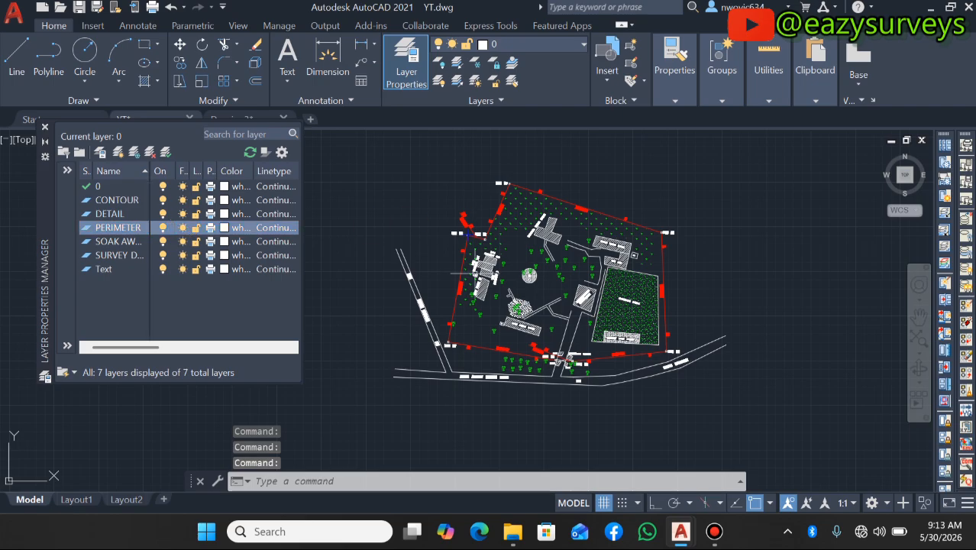
pyautogui.scroll(3, 485, 272)
pyautogui.scroll(-4, 491, 261)
pyautogui.scroll(2, 483, 261)
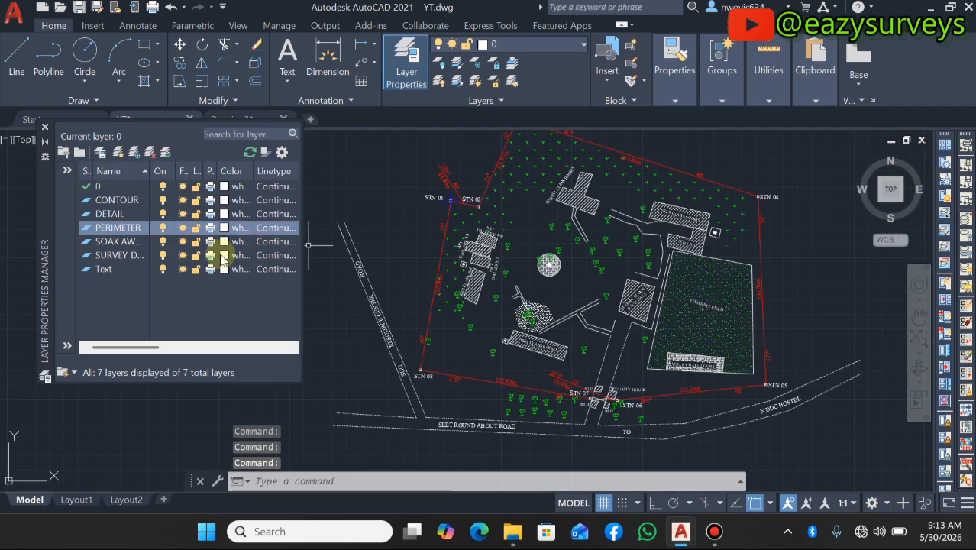
# - Toggle the visibility of the soak-away, DETAIL and PERIMETER layers in turn, leaving all of them on
pyautogui.click(163, 242)
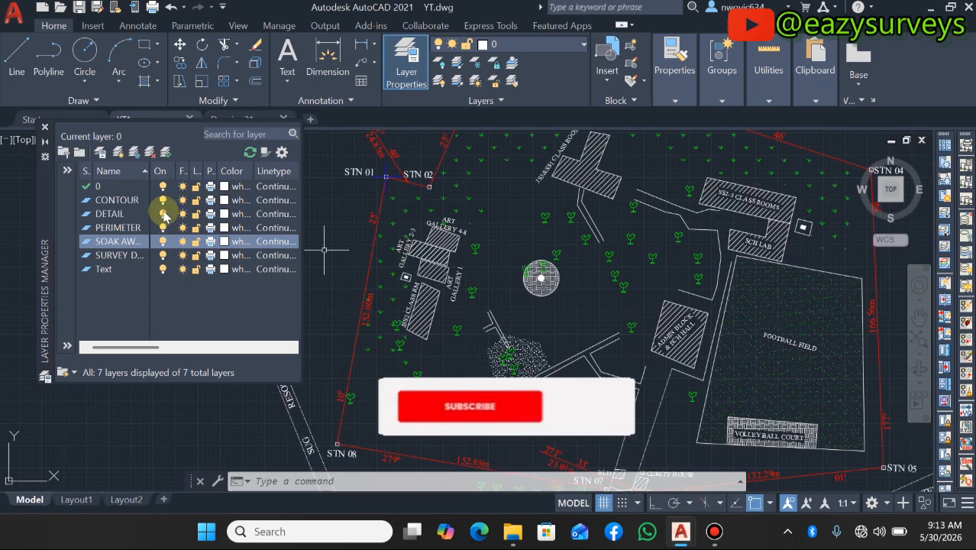
pyautogui.click(164, 214)
pyautogui.click(164, 215)
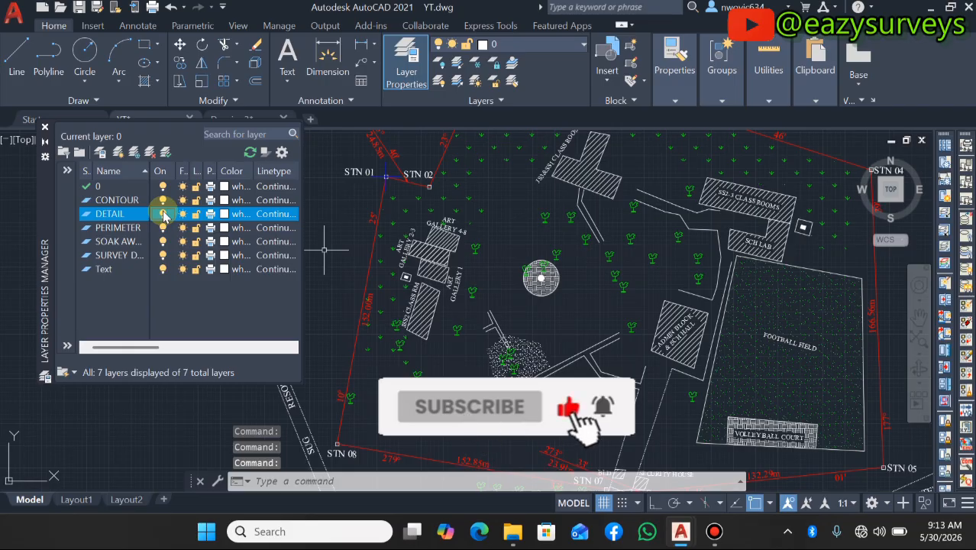
pyautogui.click(162, 227)
pyautogui.click(164, 229)
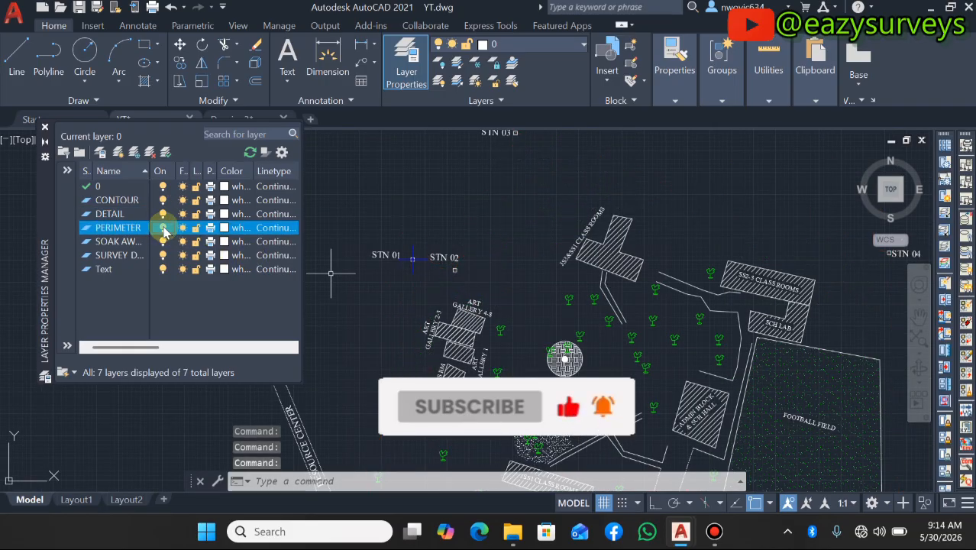
pyautogui.click(164, 228)
pyautogui.scroll(-2, 468, 207)
pyautogui.scroll(-2, 468, 207)
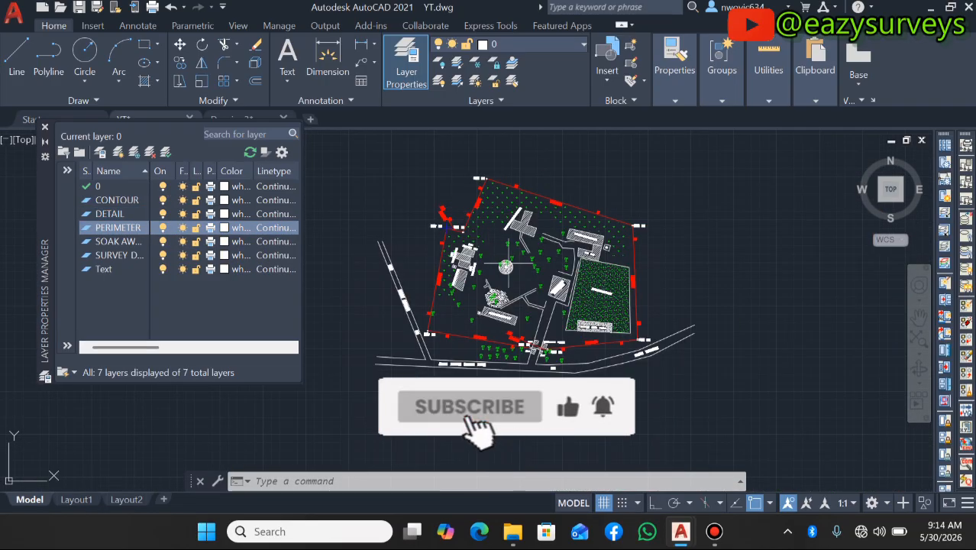